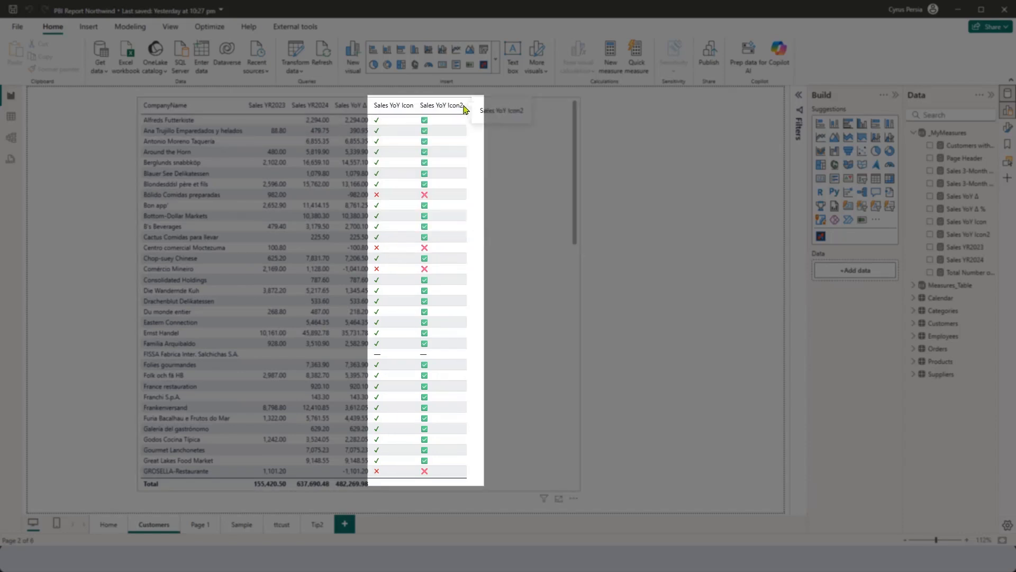
Step: Add the Sales YoY Icon measure as a column to the table on Page 1
mouse_move(390, 154)
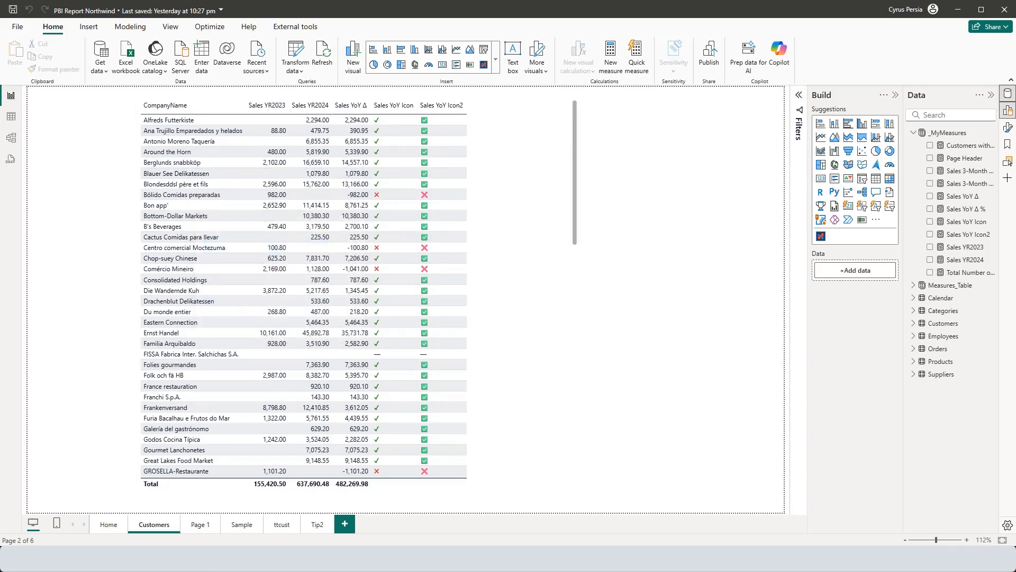
mouse_move(456, 138)
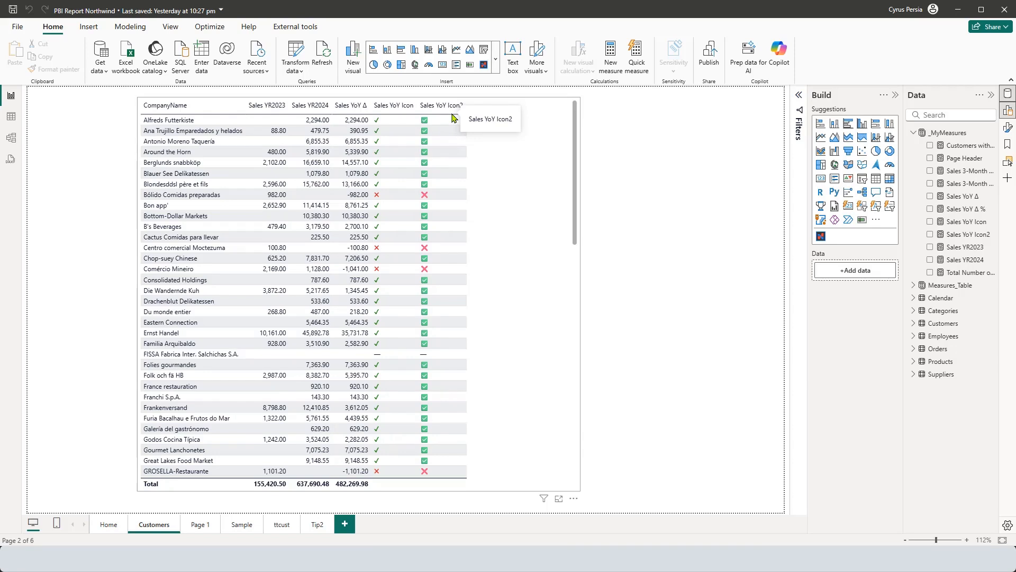
left_click(200, 524)
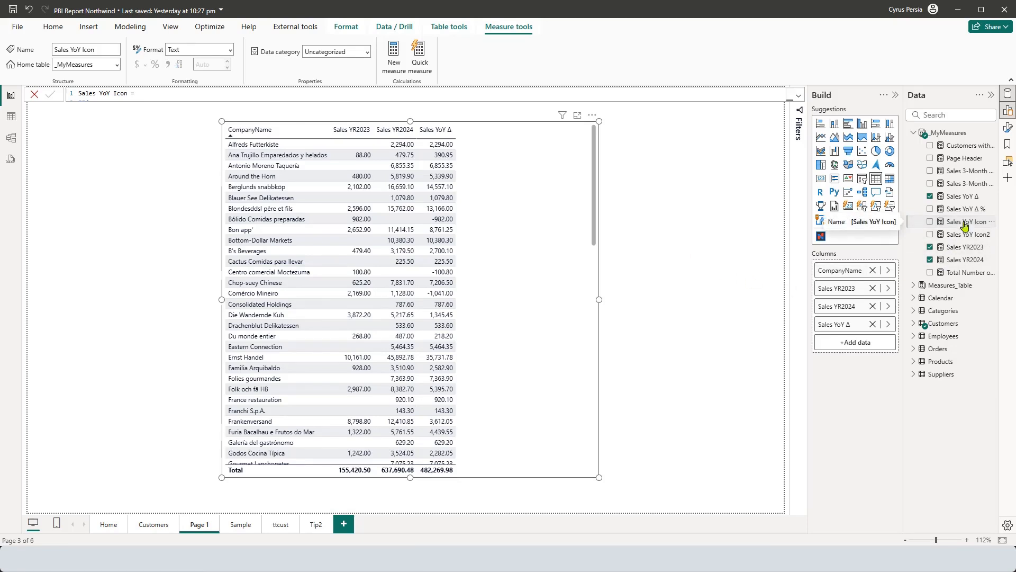
left_click_drag(964, 226, 877, 343)
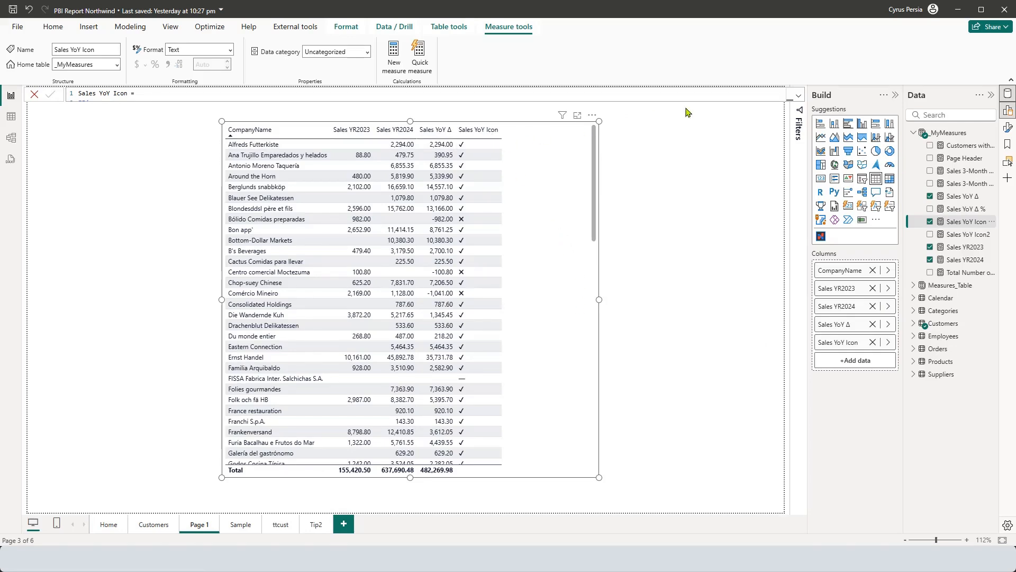
Step: Examine the DAX formula of the Sales YoY Icon measure, including its ISINSCOPE condition, against the icons in the table
left_click(798, 96)
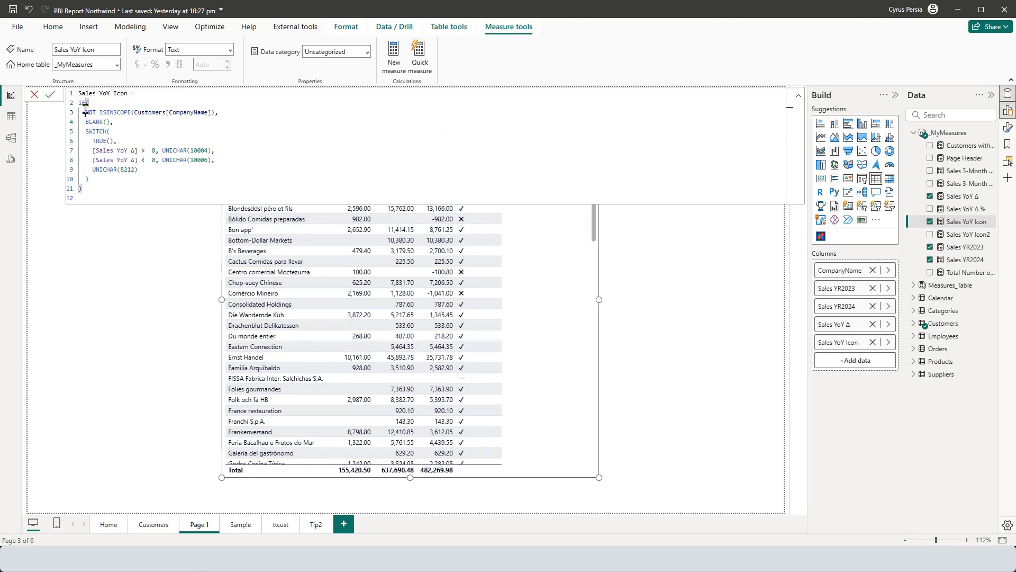
left_click_drag(84, 112, 237, 111)
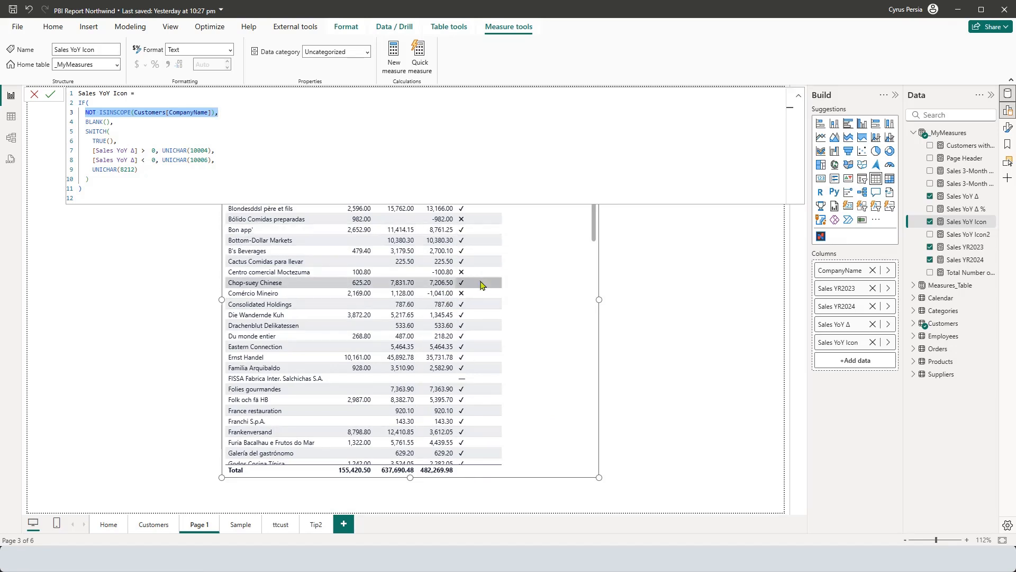
left_click(554, 299)
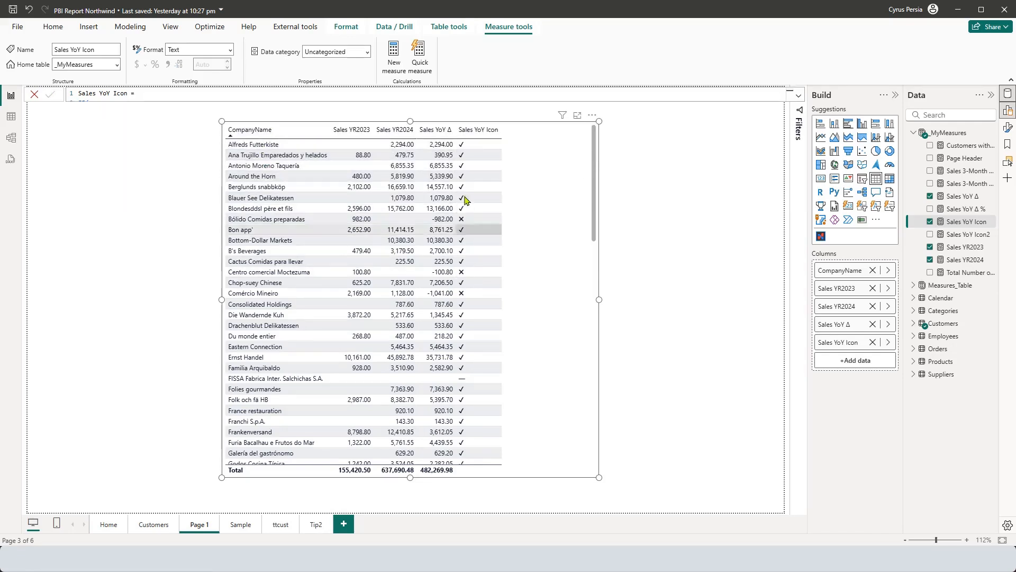
left_click(798, 96)
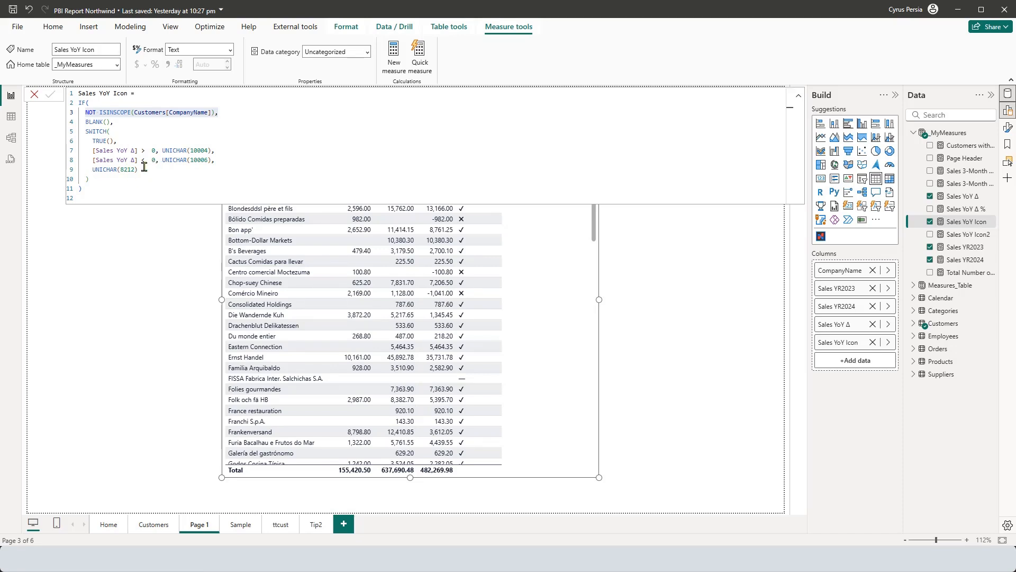
left_click(551, 218)
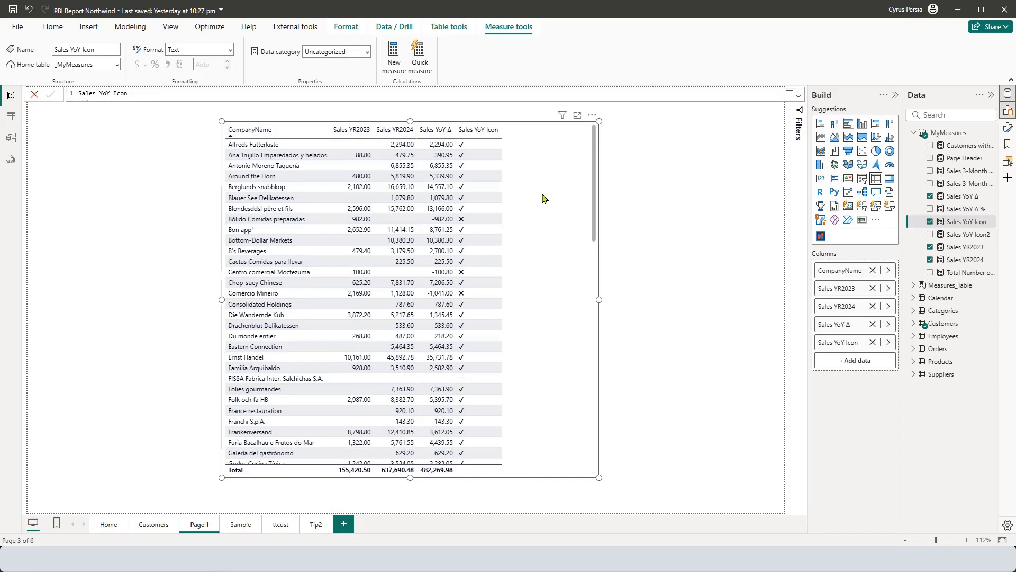
Step: Start font color conditional formatting for the table's Sales YoY Icon column and base its rules on the Sales YoY Δ field
left_click(139, 308)
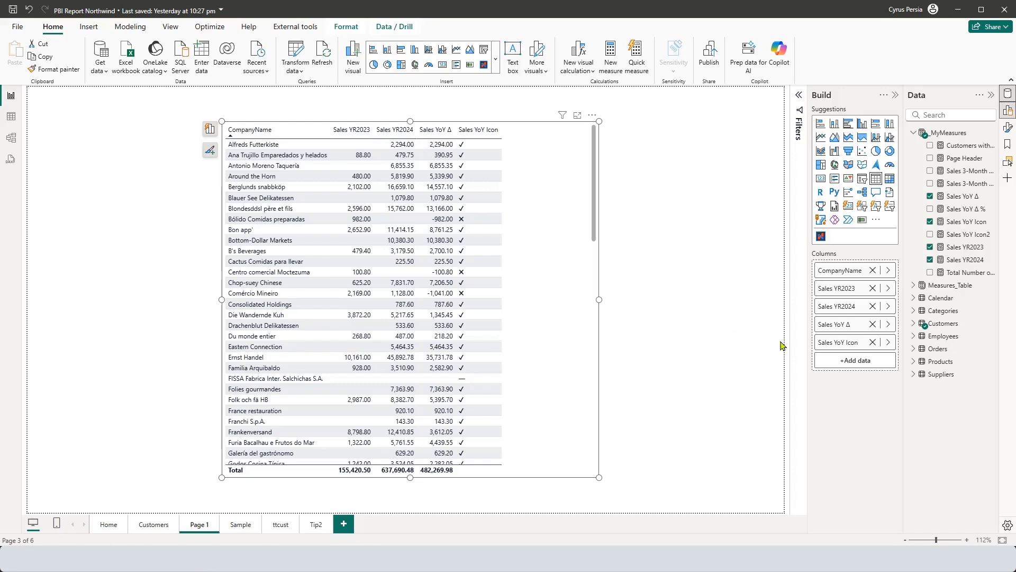
right_click(829, 346)
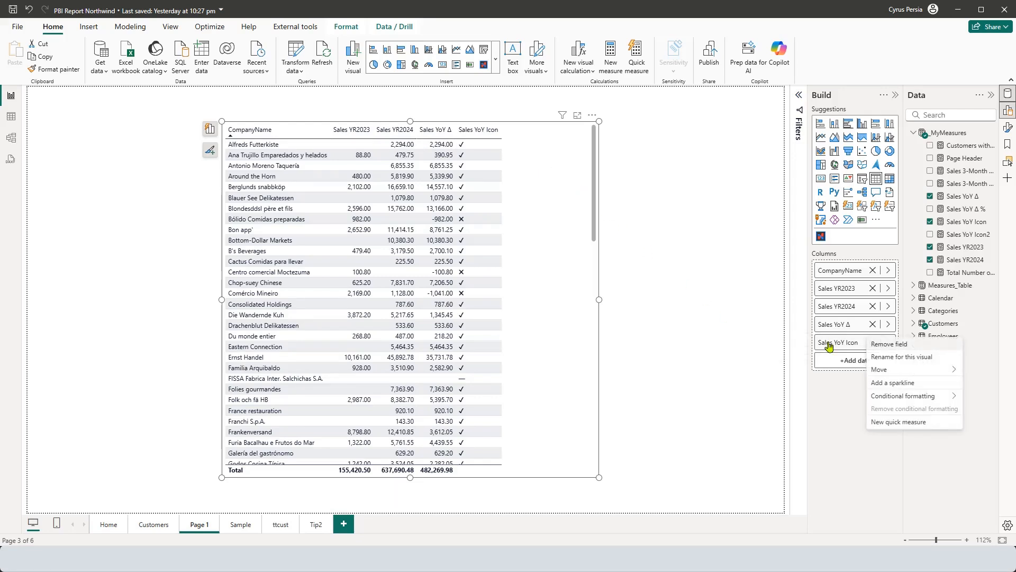
mouse_move(896, 402)
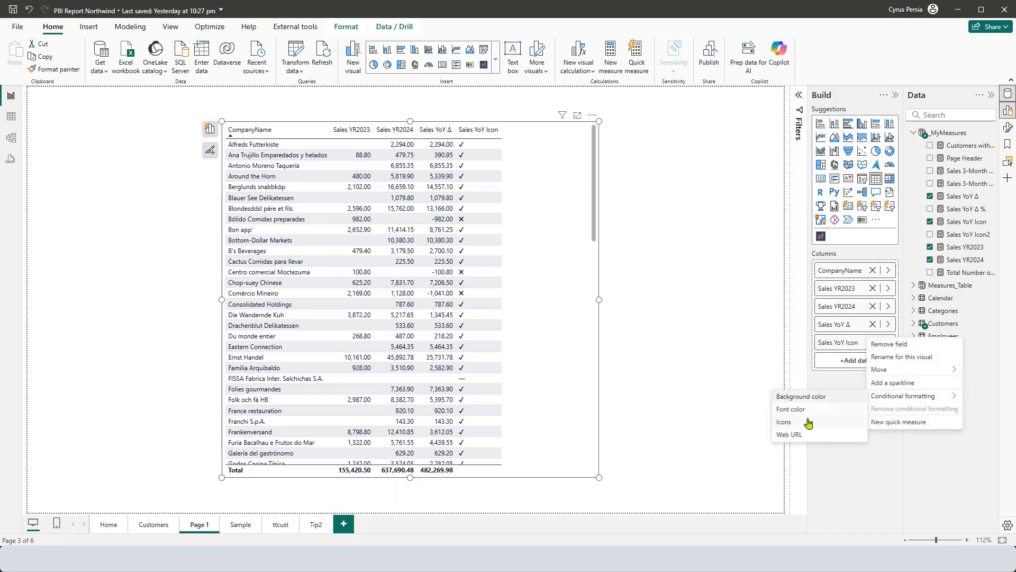
left_click(792, 409)
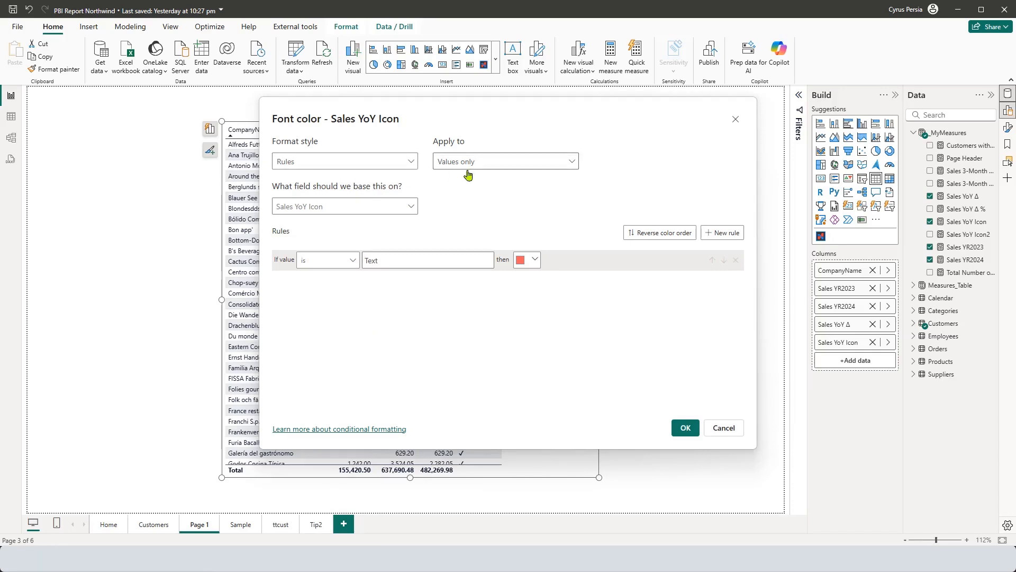
left_click(411, 211)
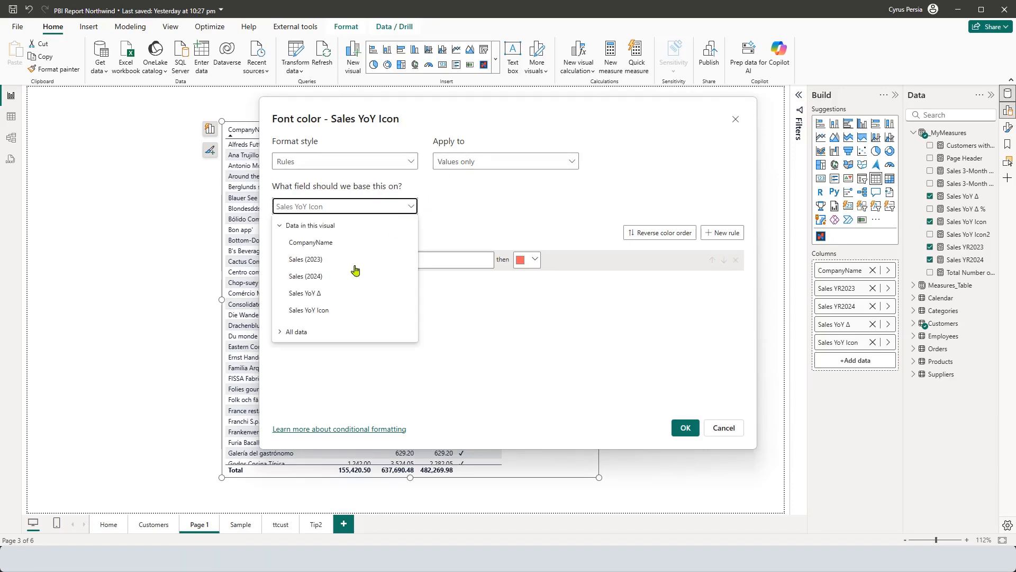
left_click(320, 294)
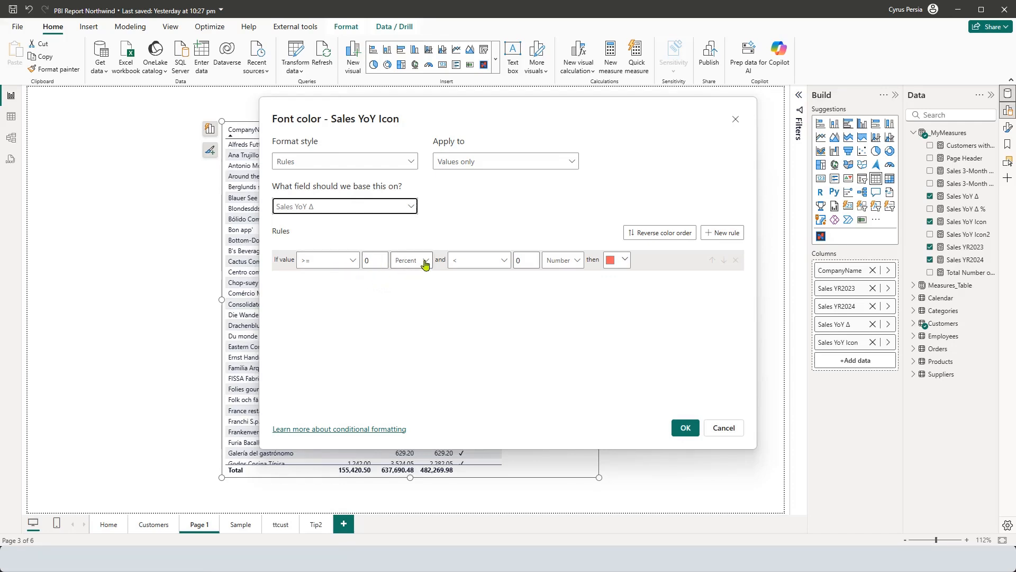
Step: Define the first rule: values > 0 Number and <= Max Number get the green theme color
left_click(351, 263)
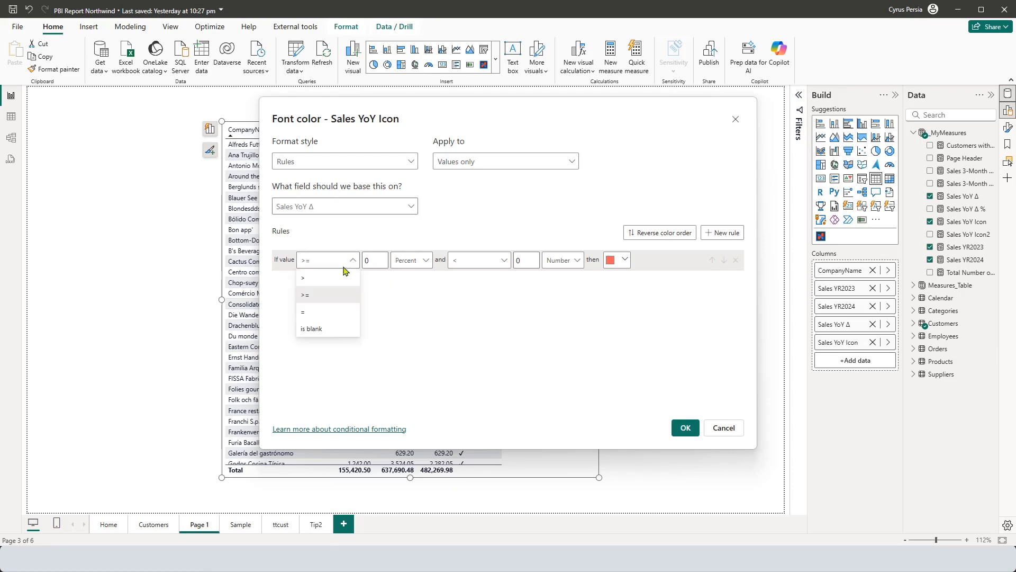
left_click(341, 283)
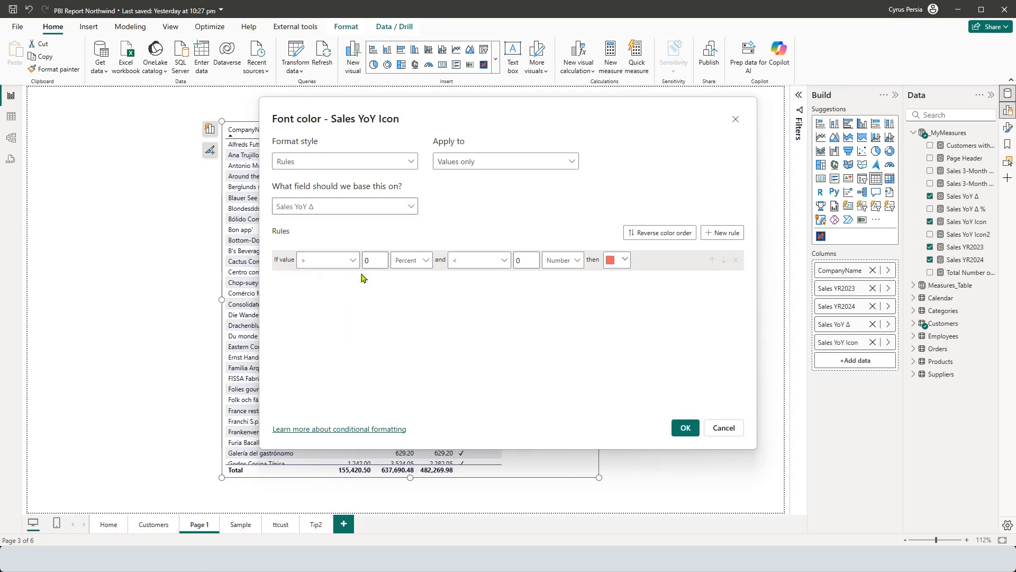
left_click(421, 261)
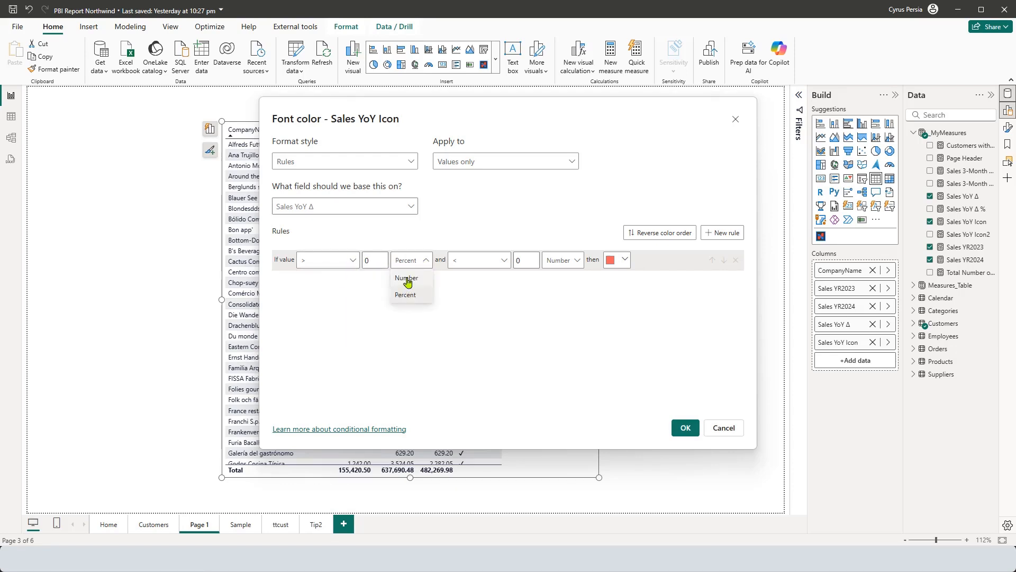
left_click(407, 279)
left_click(503, 260)
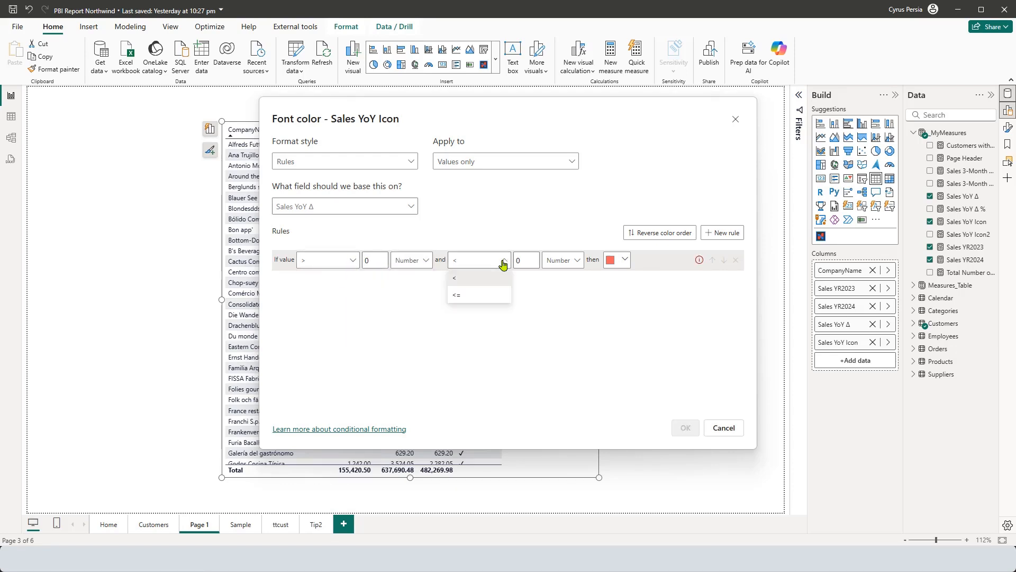
left_click(481, 295)
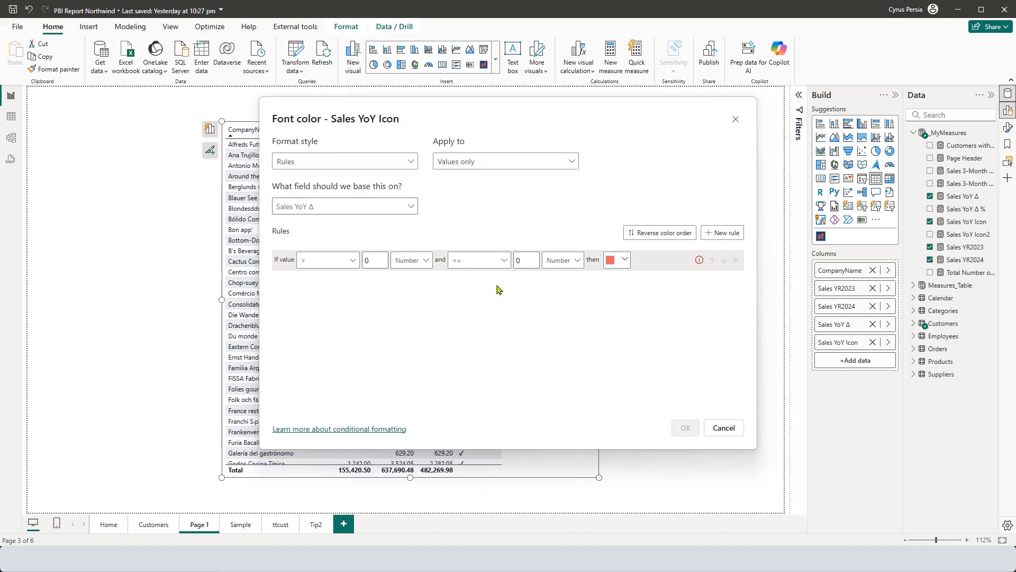
left_click(529, 260)
key("BackSpace")
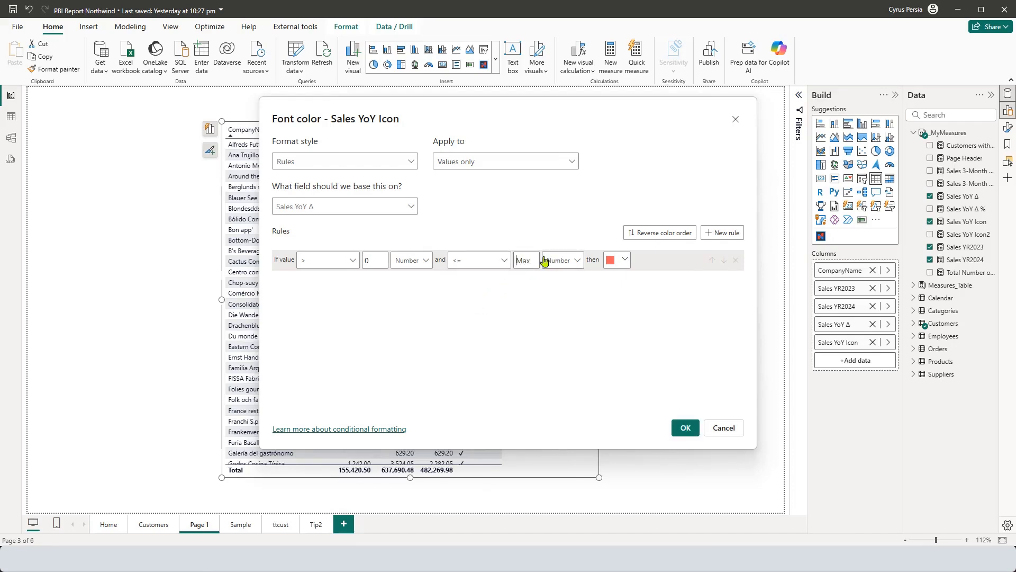
left_click(625, 260)
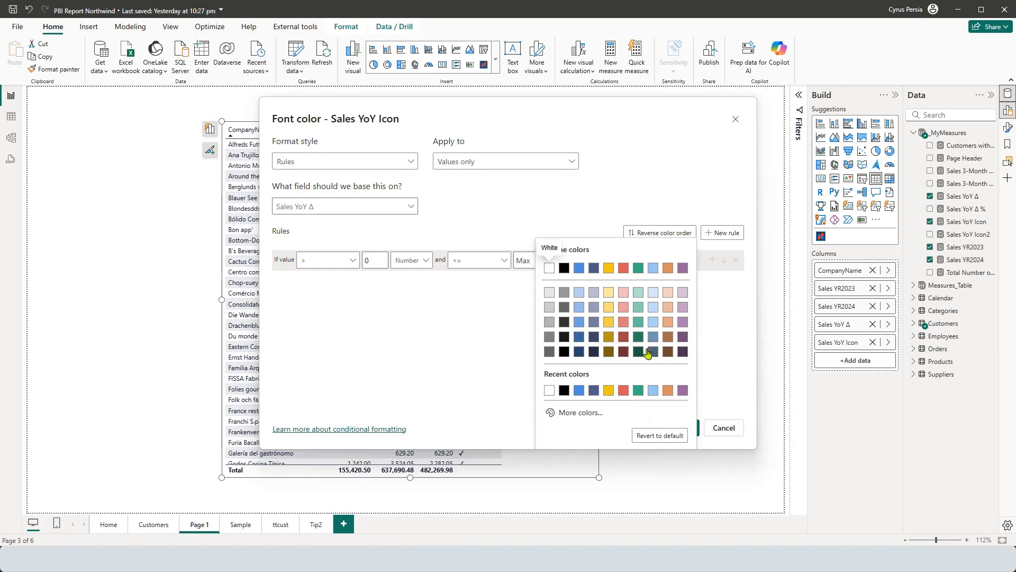
left_click(640, 271)
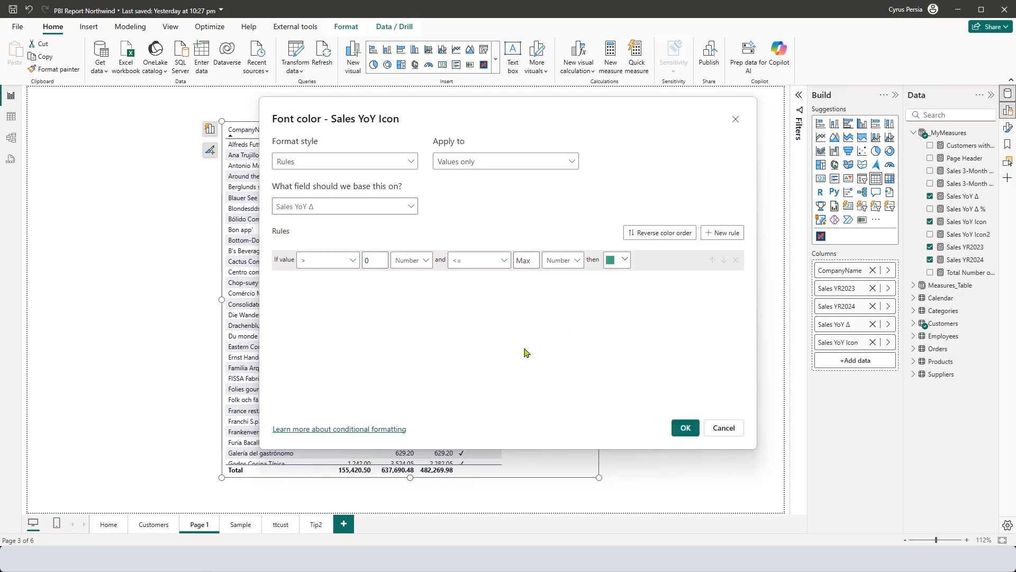
Step: Add a second rule that gives values = 0 Number the yellow theme color #F3C911
left_click(721, 233)
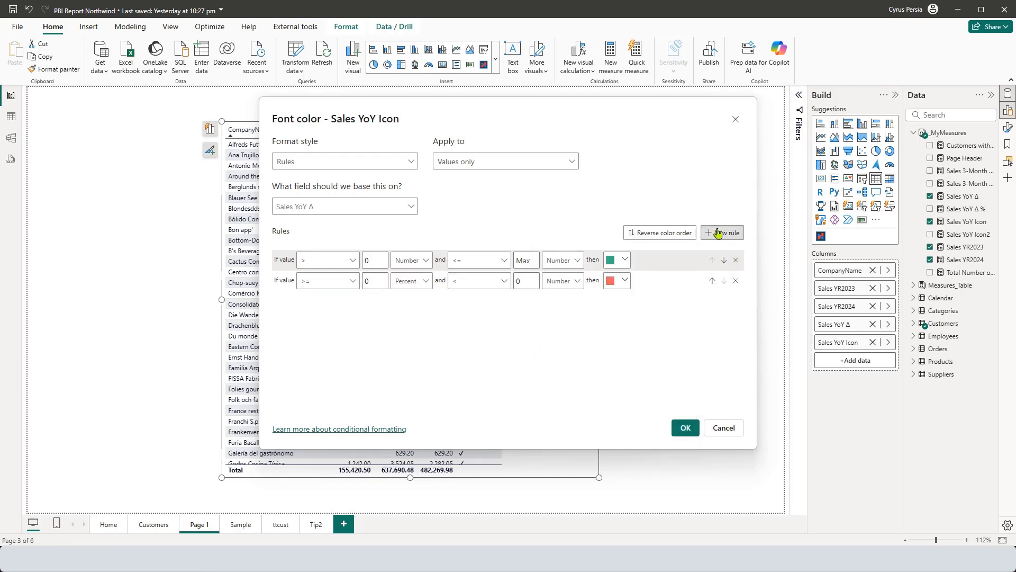
left_click(352, 281)
left_click(308, 334)
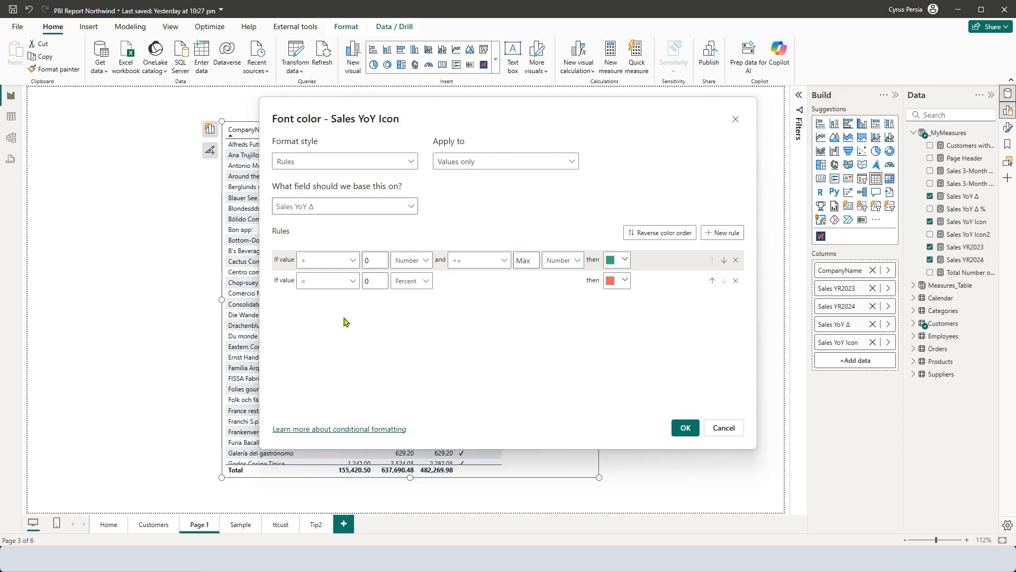
left_click(411, 281)
left_click(414, 297)
left_click(621, 281)
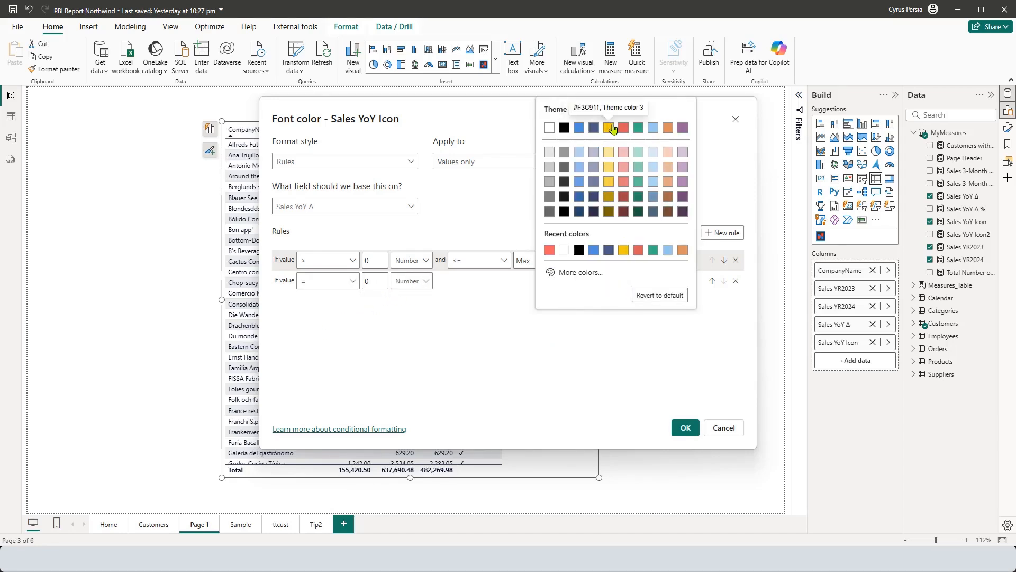
left_click(610, 127)
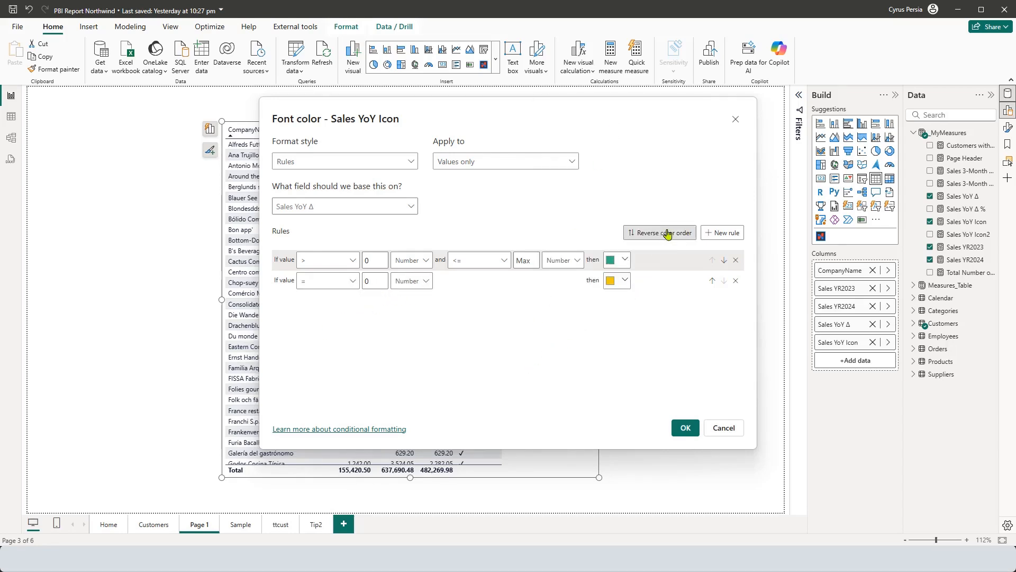
Step: Add a third rule giving values >= Min Number and < 0 Number the red theme color #DC5B57, and apply the formatting
left_click(723, 233)
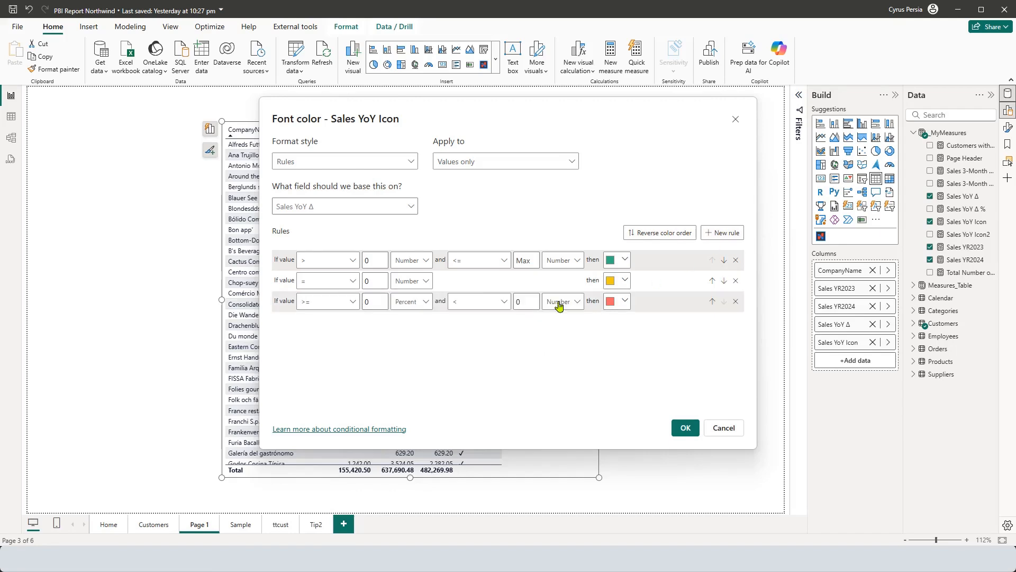
left_click(411, 301)
left_click(407, 321)
left_click(372, 303)
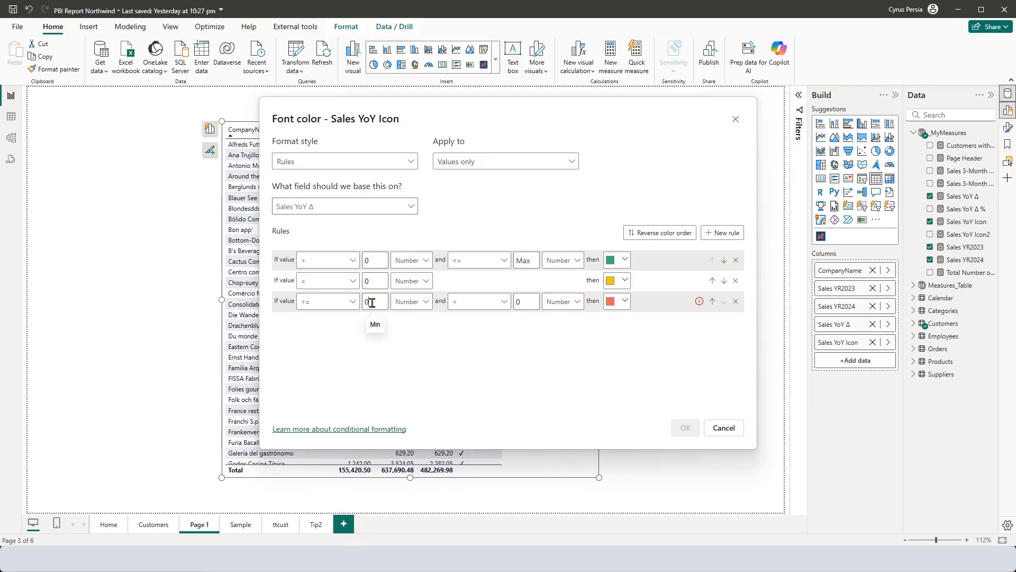
key("BackSpace")
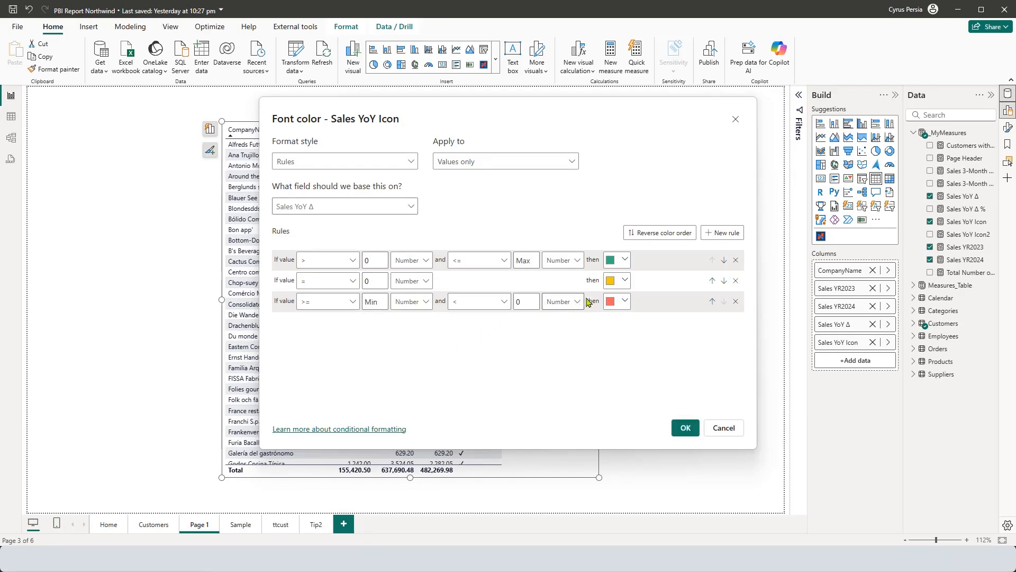
left_click(625, 302)
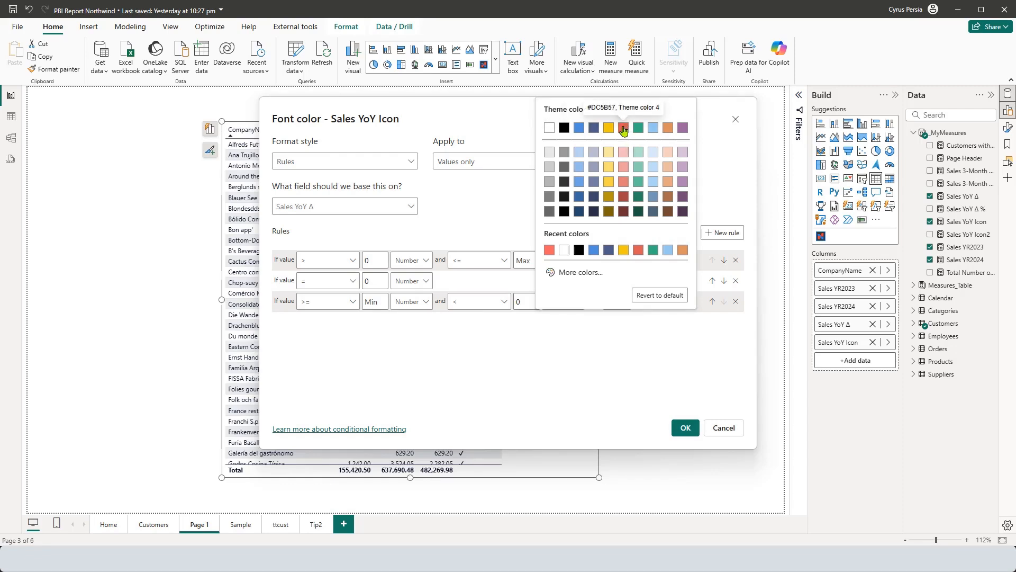
left_click(625, 130)
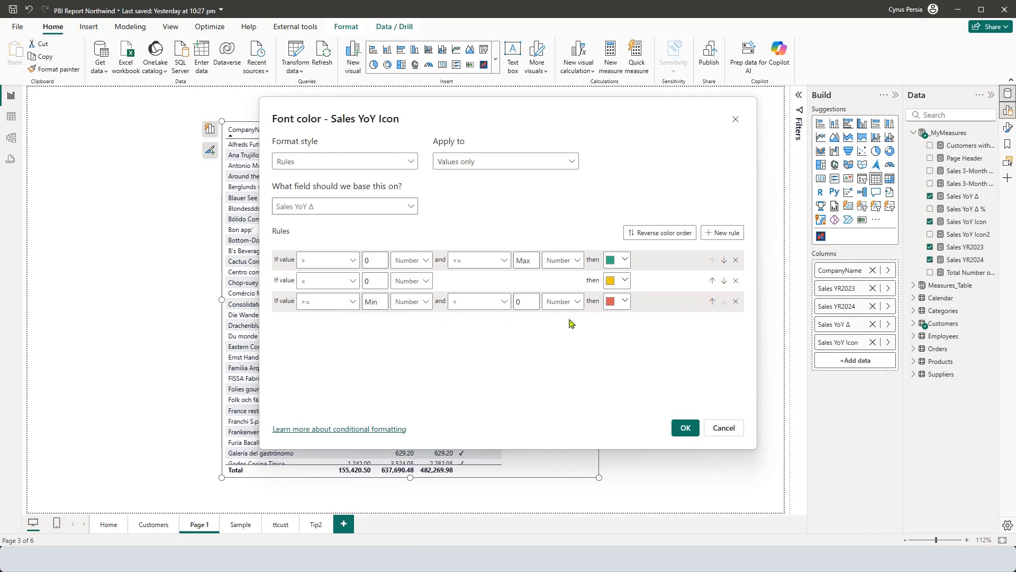
left_click(685, 428)
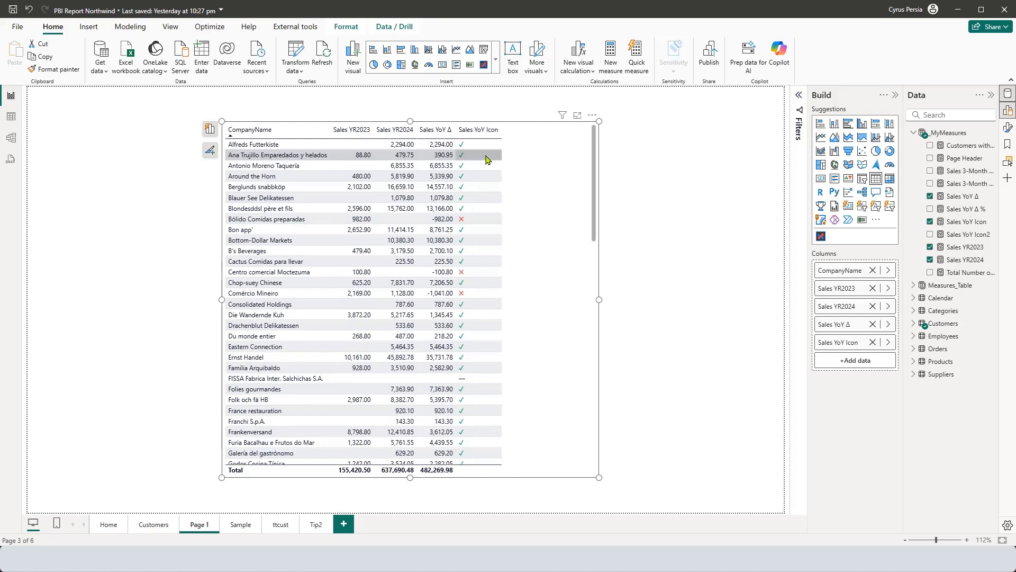
Step: Deselect the table and return to the Customers page to view its icon columns
left_click(191, 500)
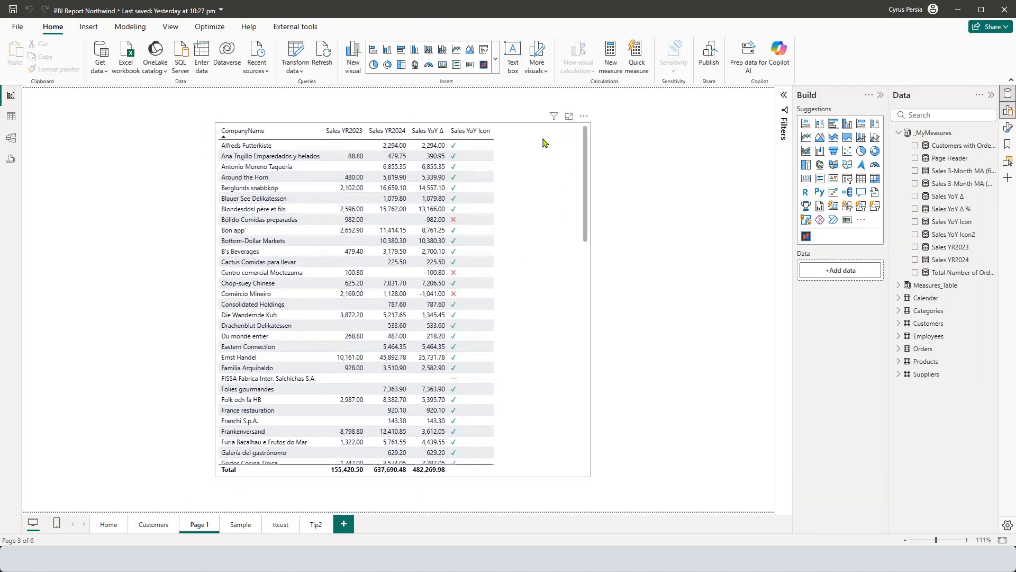
left_click(153, 524)
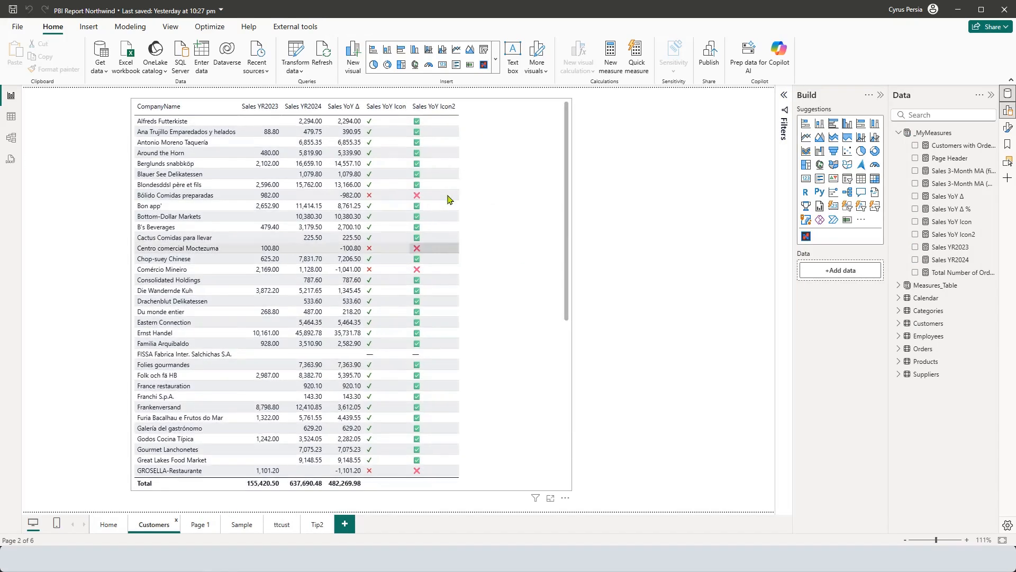
Step: On Page 1, select the sales table, open the Sales YoY Icon measure and copy its entire formula
mouse_move(454, 187)
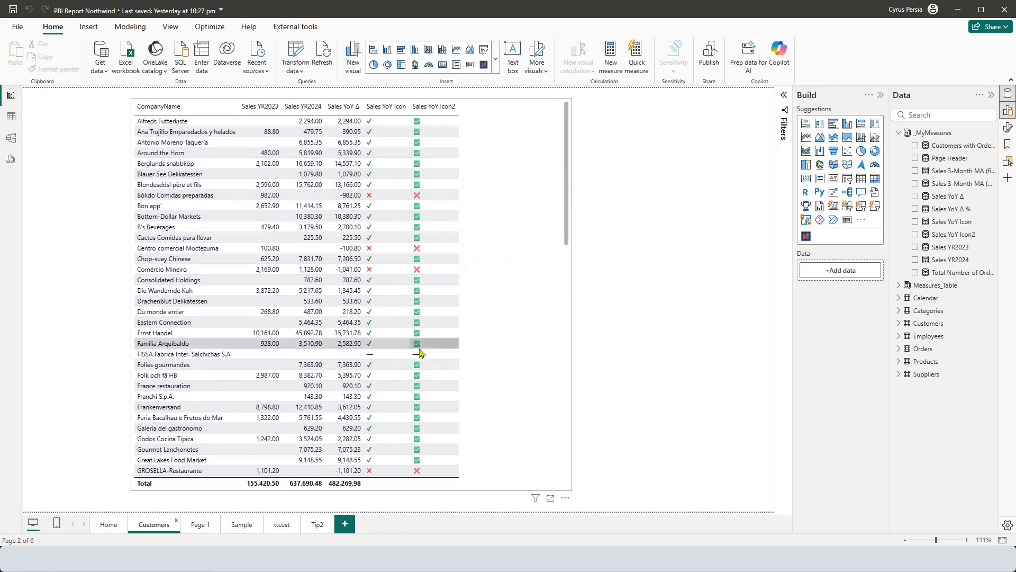
left_click(198, 527)
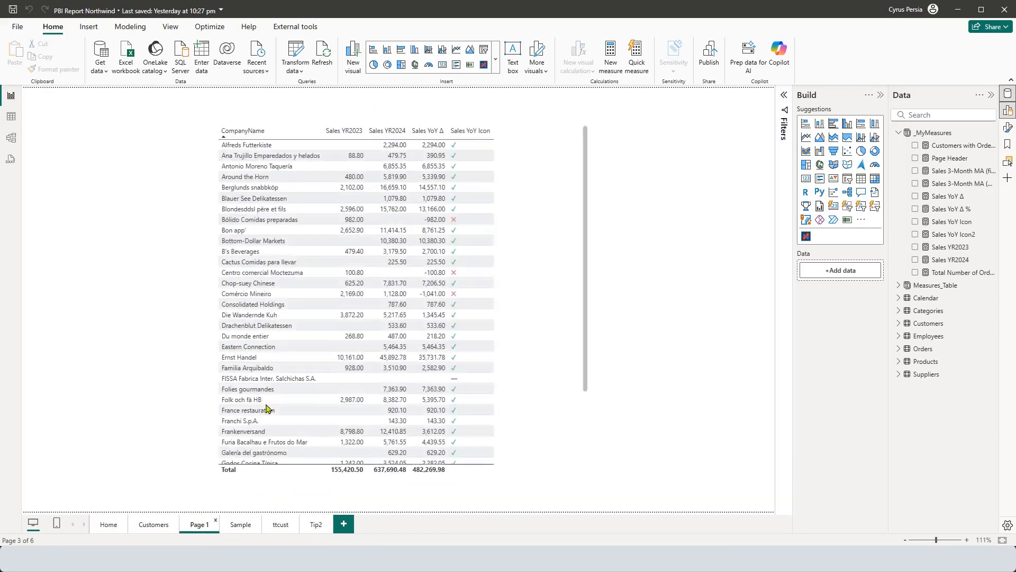
left_click(545, 184)
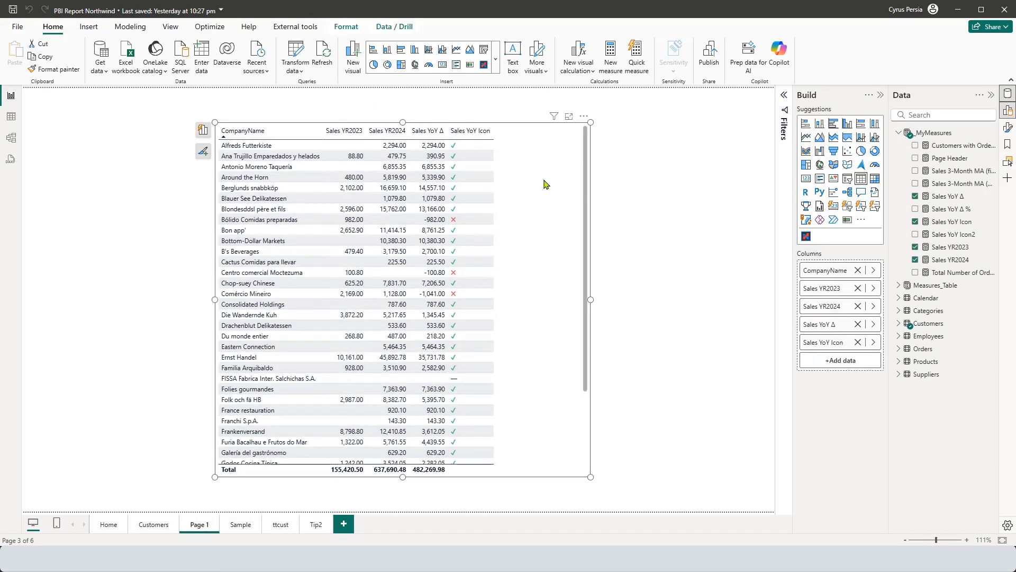
left_click(949, 221)
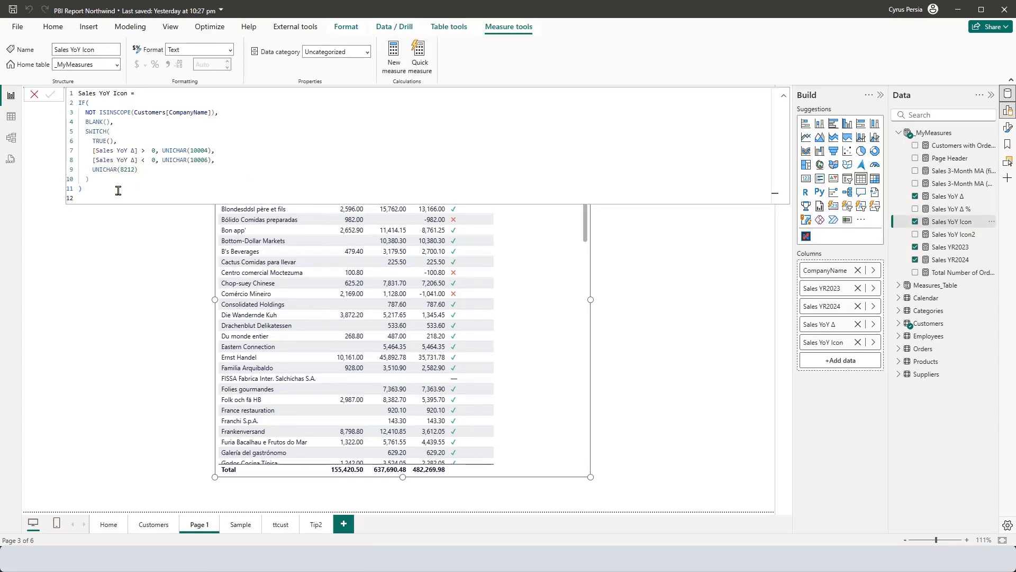
left_click_drag(118, 190, 78, 93)
key("ctrl+c")
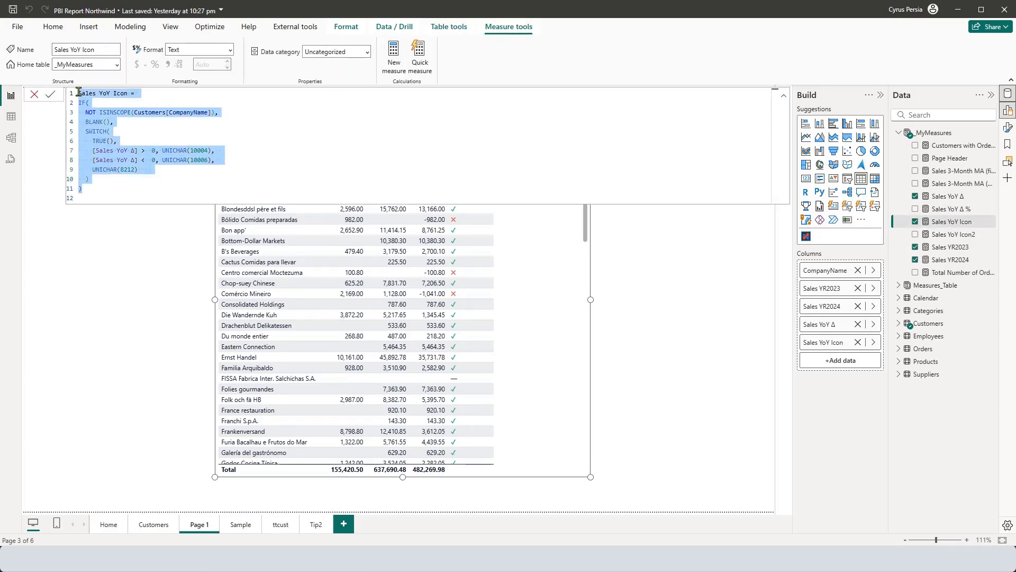
Step: Create a new measure in _MyMeasures from the copied formula and name it Sales YoY Icon emoji
left_click(936, 223)
right_click(935, 221)
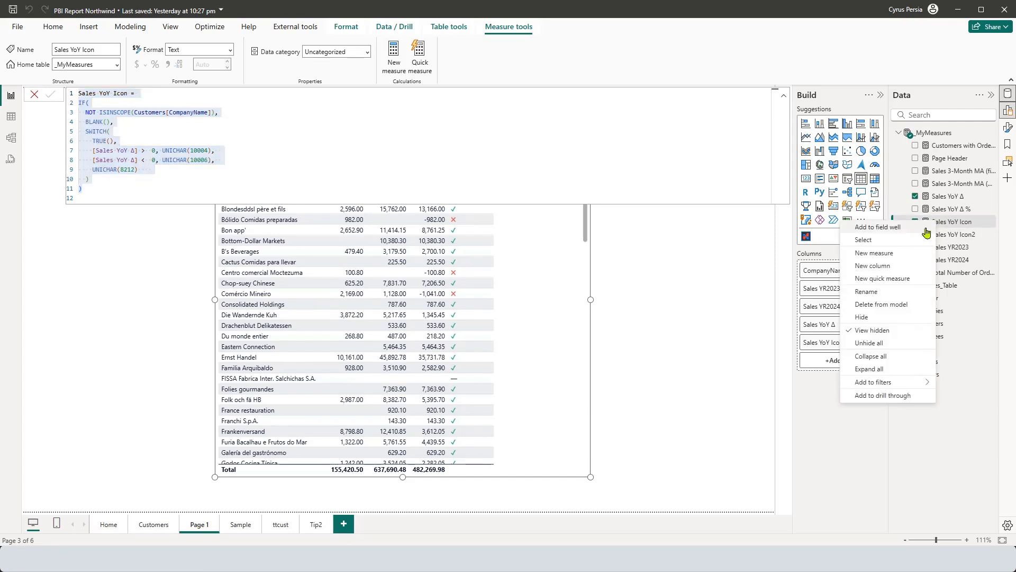
left_click(875, 255)
key("ctrl+v")
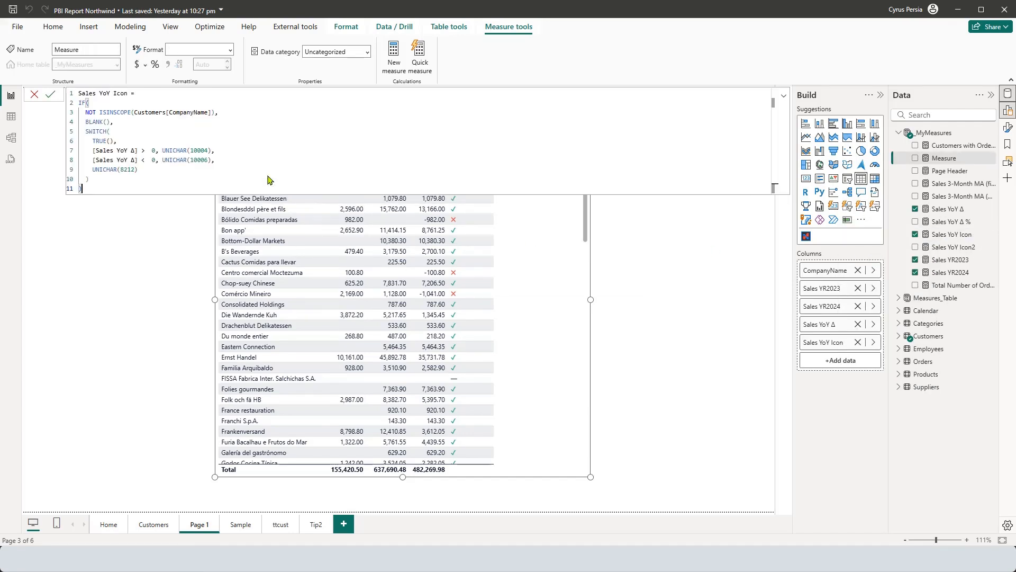
double_click(121, 94)
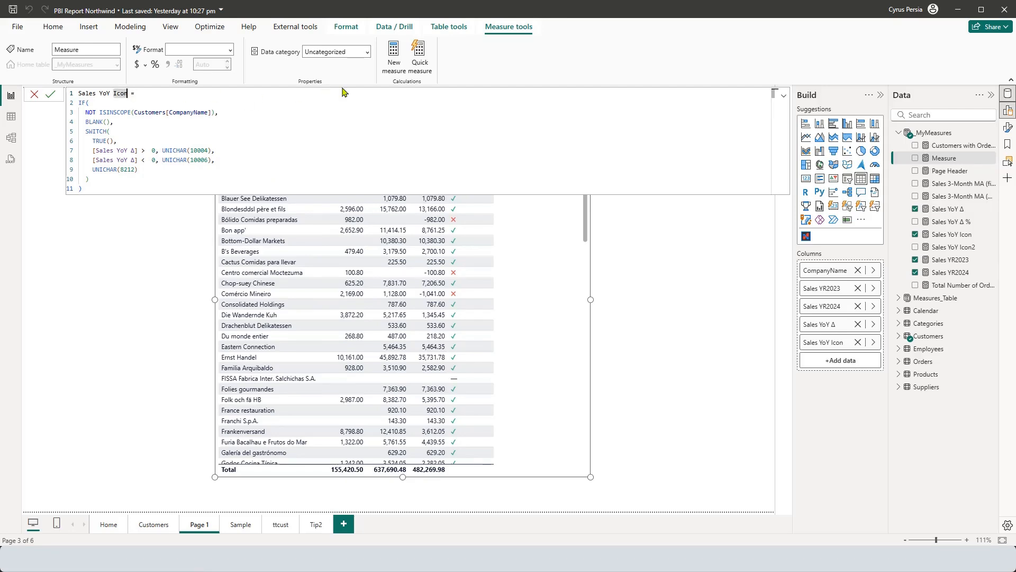
type("emoji")
Step: Remove UNICHAR(10004) from the [Sales YoY Δ] > 0 line and open the emoji picker in its place
left_click(211, 150)
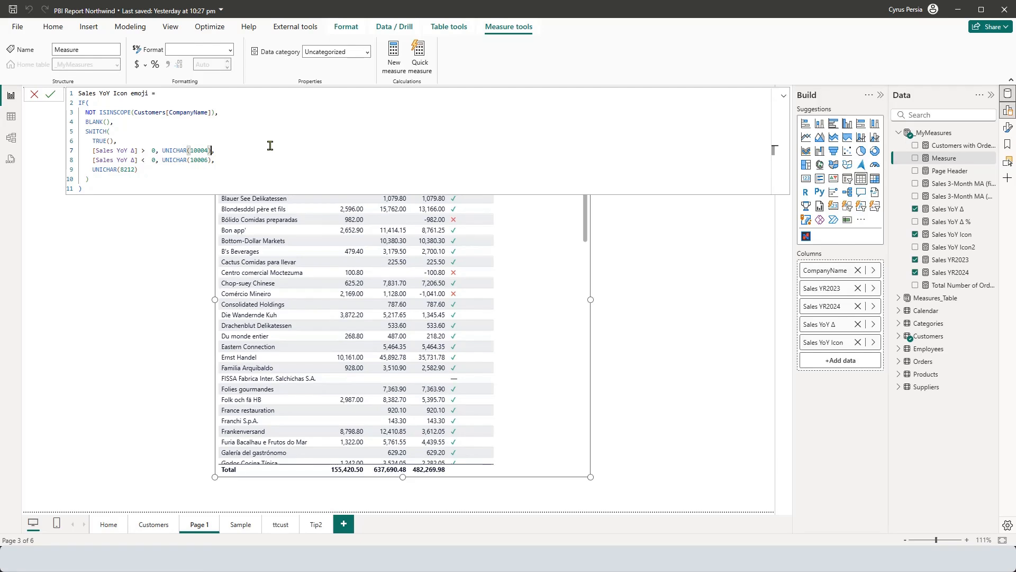
key("BackSpace")
key("BackSpace")
key("BackSpace")
key("BackSpace")
key("BackSpace")
key("BackSpace")
key("BackSpace")
key("BackSpace")
key("BackSpace")
key("BackSpace")
key("BackSpace")
key("BackSpace")
key("BackSpace")
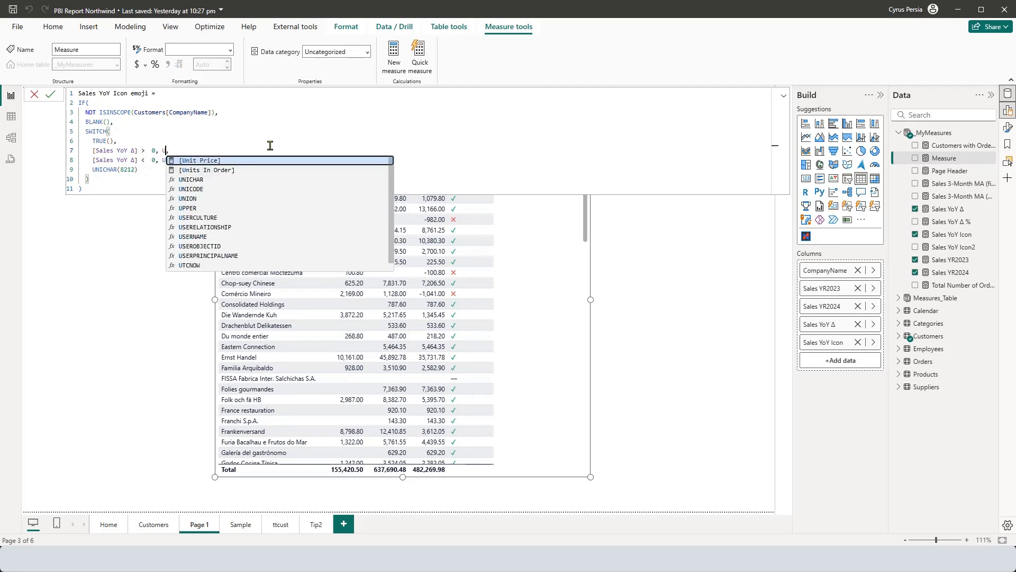
key("BackSpace")
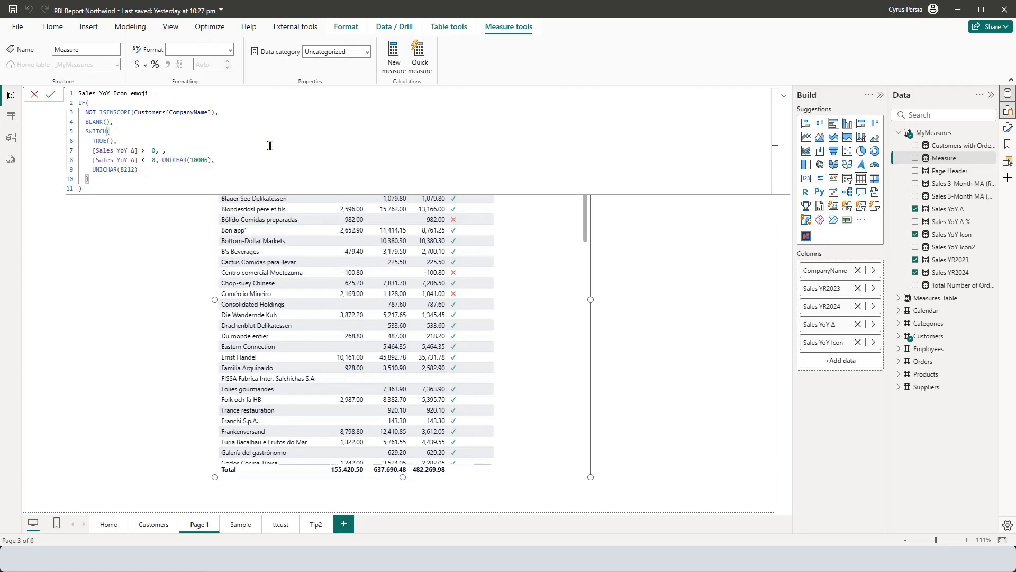
key("super+period")
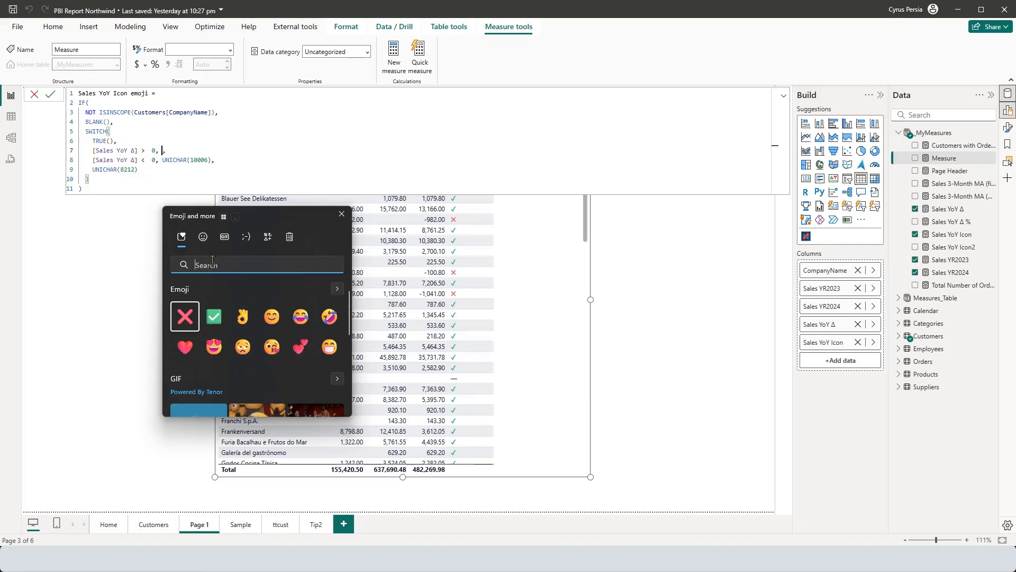
Step: Search the emoji picker for "check" and for "cross", clearing the search after each
type("check")
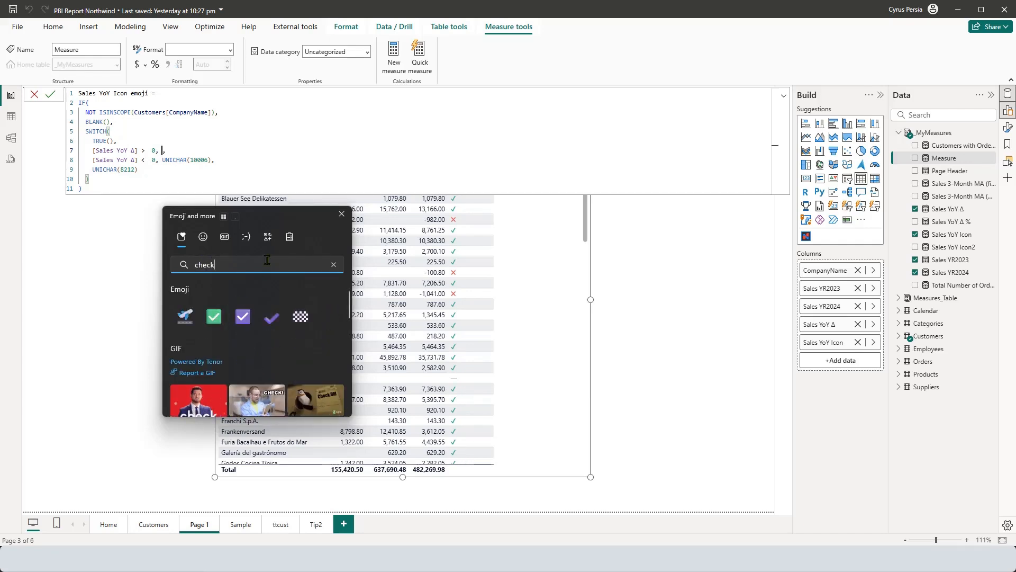
key("BackSpace")
key("BackSpace")
key("BackSpace")
key("BackSpace")
key("BackSpace")
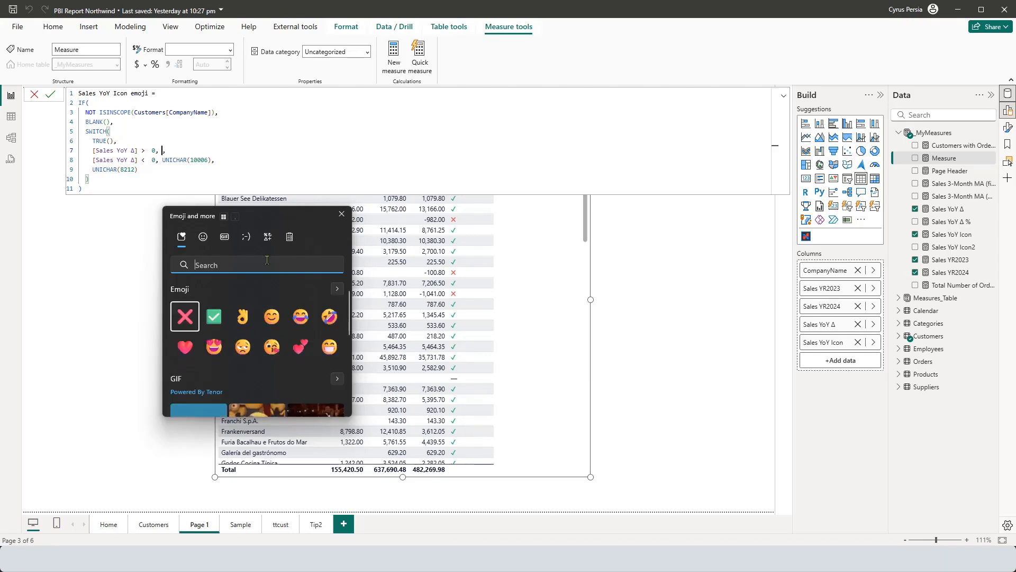
type("cross")
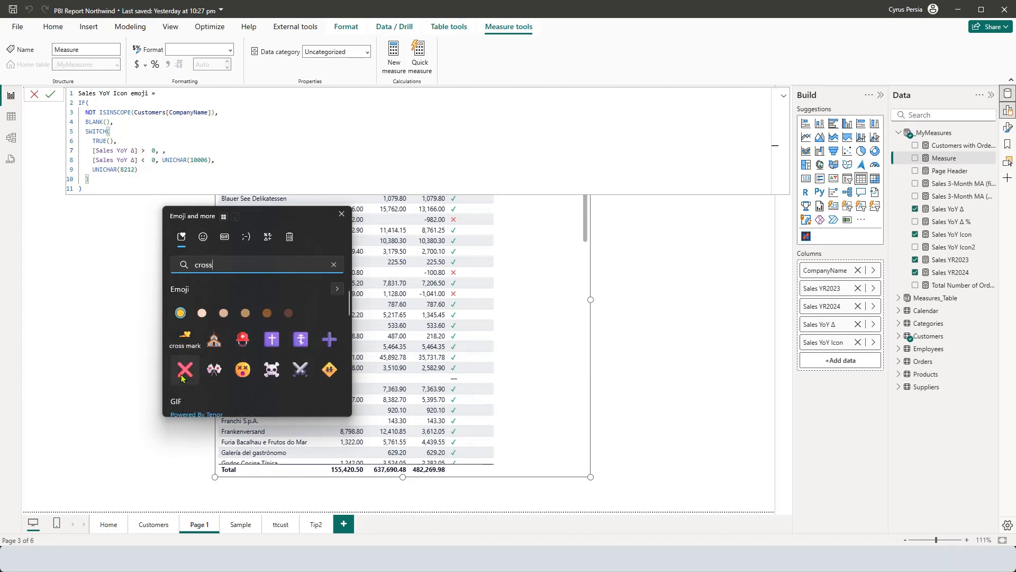
key("BackSpace")
key("BackSpace")
key("BackSpace")
key("BackSpace")
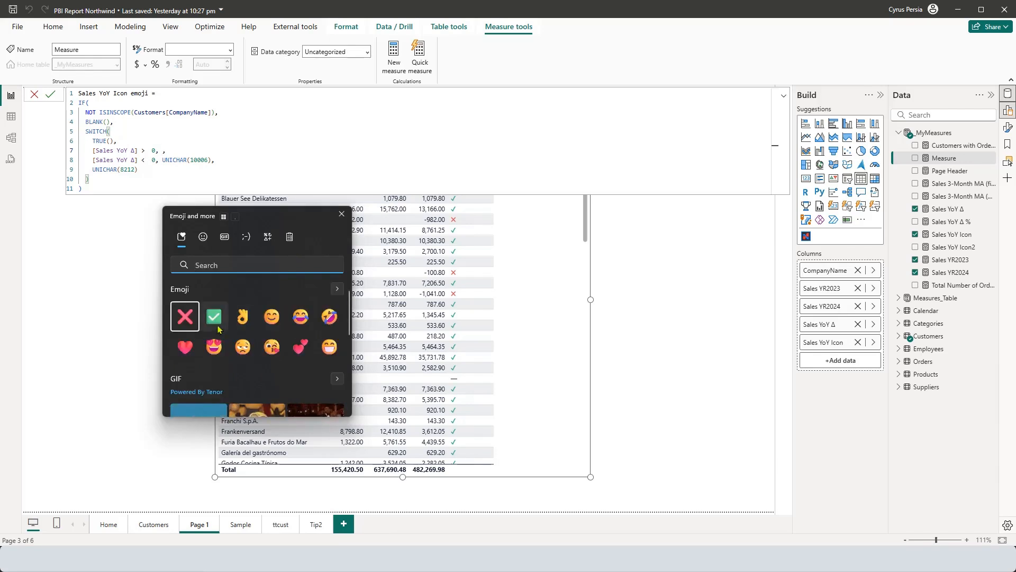
Step: Insert the ✅ emoji, enclosed in double quotes, as the result for [Sales YoY Δ] > 0
left_click(213, 317)
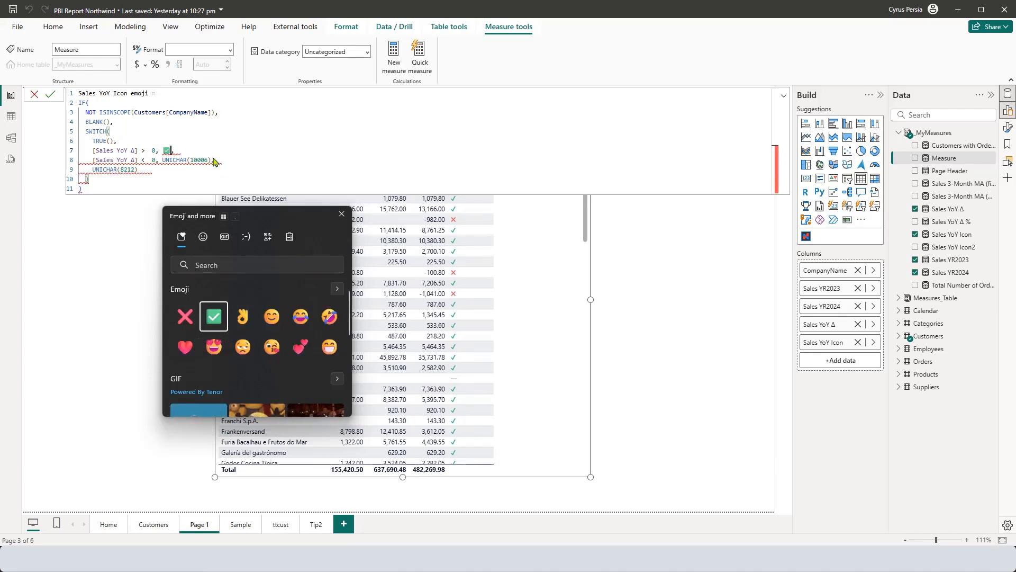
type("\"✅")
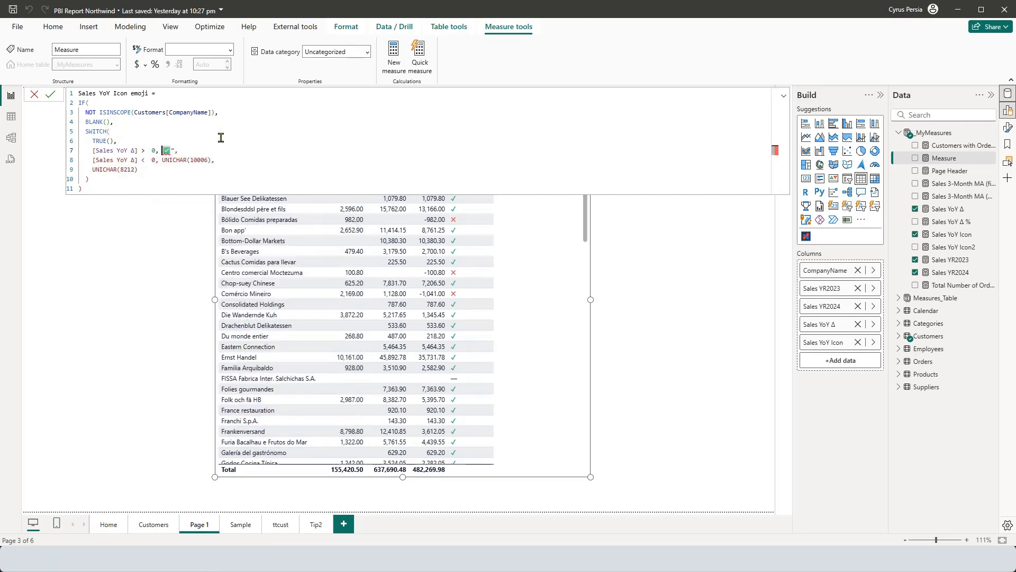
type("\"")
Step: Replace UNICHAR(10006) in the [Sales YoY Δ] < 0 line with the ❌ emoji in double quotes
left_click(212, 160)
key("BackSpace")
key("BackSpace")
key("BackSpace")
key("BackSpace")
key("BackSpace")
key("BackSpace")
key("BackSpace")
key("BackSpace")
key("BackSpace")
key("BackSpace")
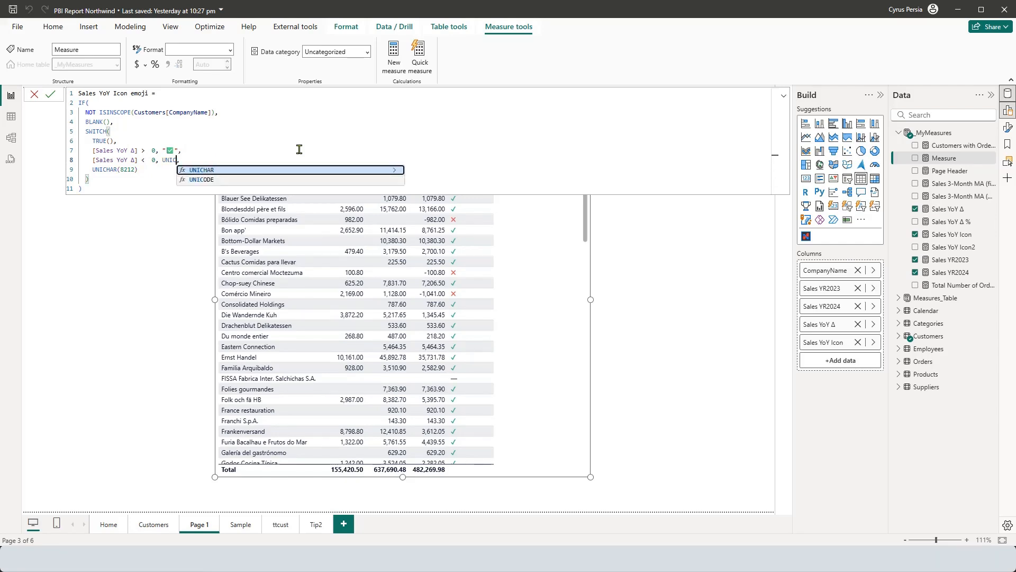
key("BackSpace")
key("super+period")
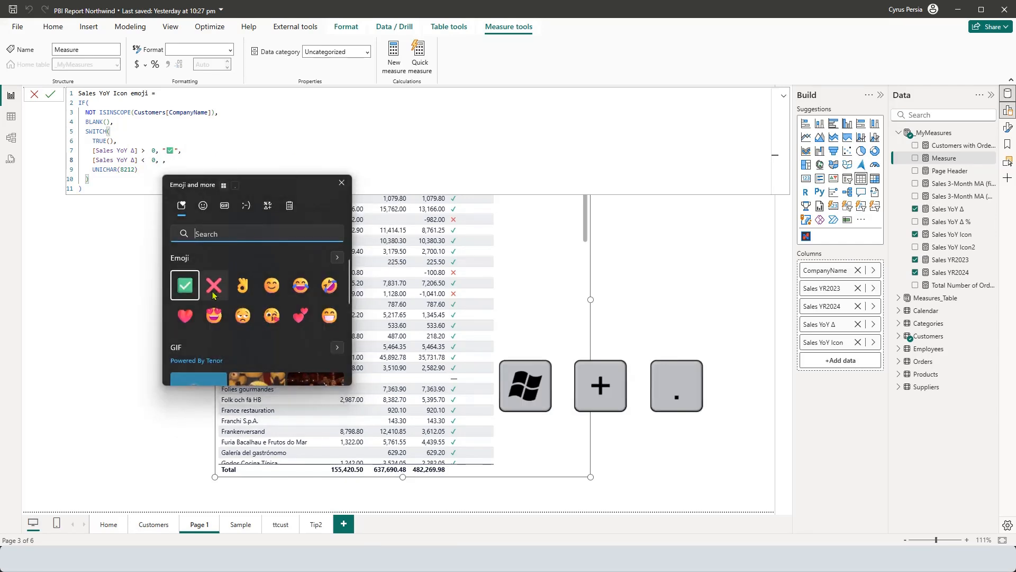
left_click(214, 286)
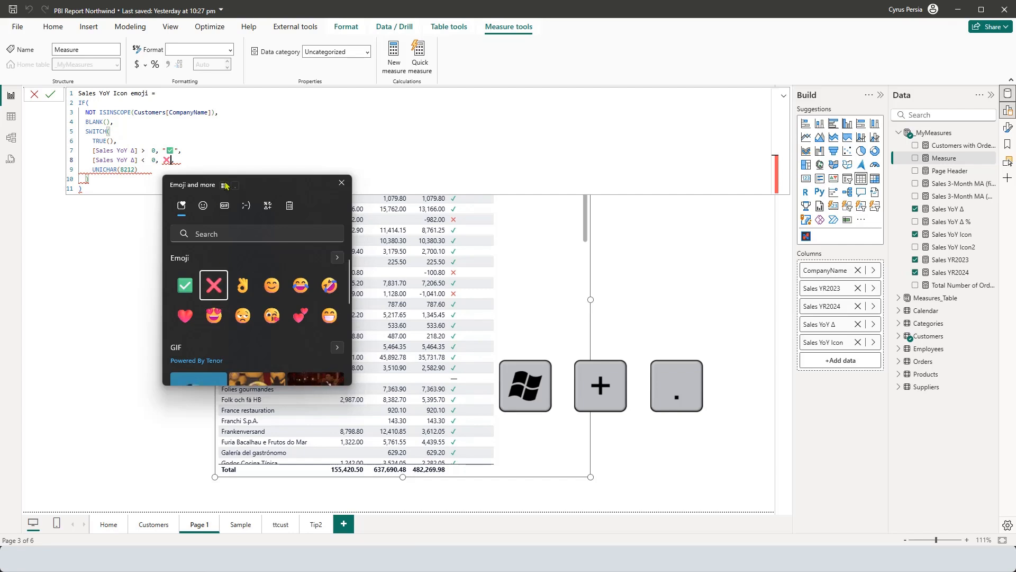
type("\"")
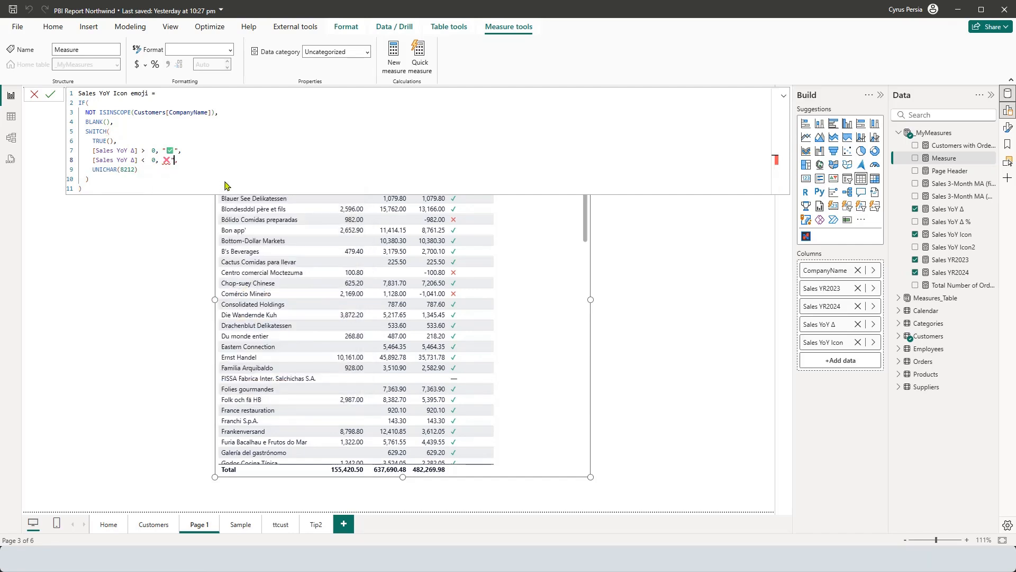
left_click(164, 159)
type("\"")
Step: Replace the UNICHAR(8212) fallback with an em dash symbol in double quotes, then close the emoji picker
left_click(140, 170)
key("BackSpace")
key("BackSpace")
key("BackSpace")
key("BackSpace")
key("BackSpace")
key("BackSpace")
key("BackSpace")
key("BackSpace")
key("BackSpace")
key("BackSpace")
key("BackSpace")
key("BackSpace")
key("BackSpace")
key("BackSpace")
type("\"\"")
key("super+period")
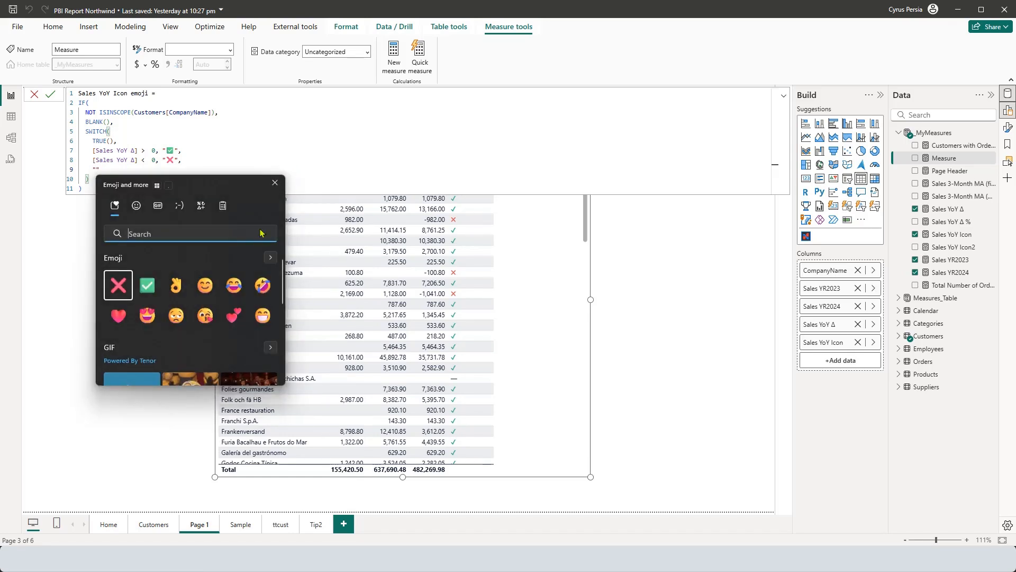
left_click(201, 206)
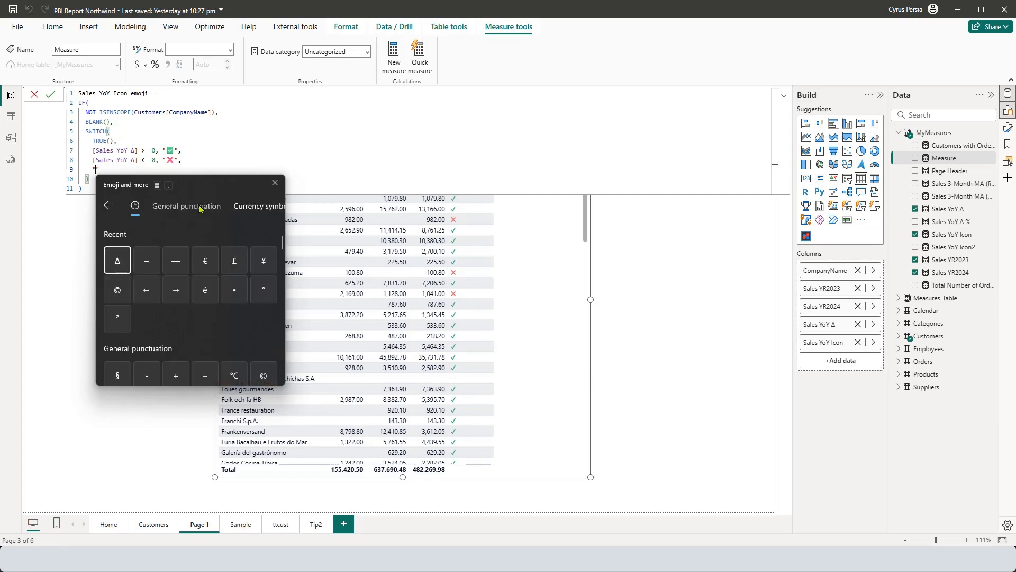
left_click(172, 265)
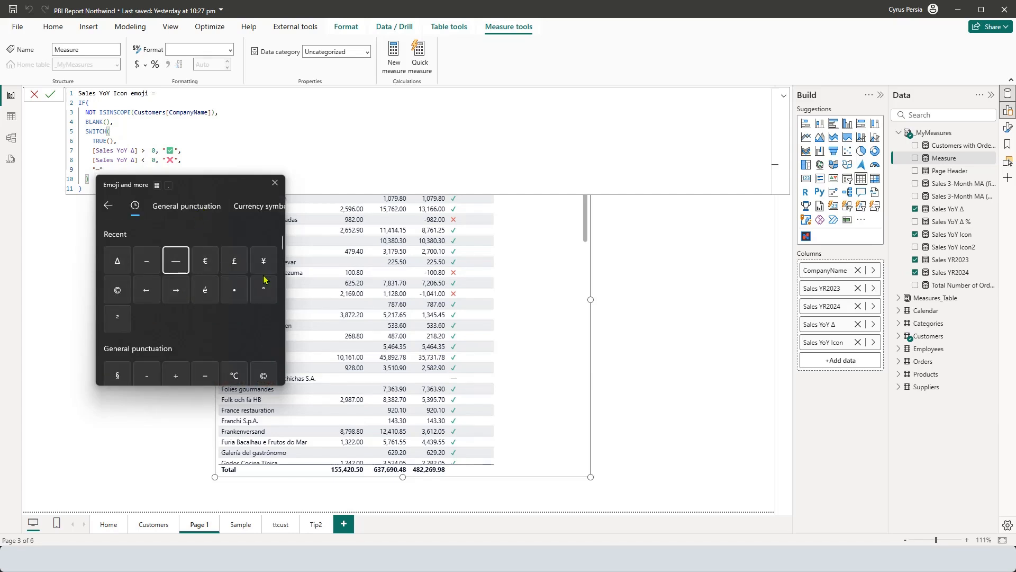
left_click(275, 184)
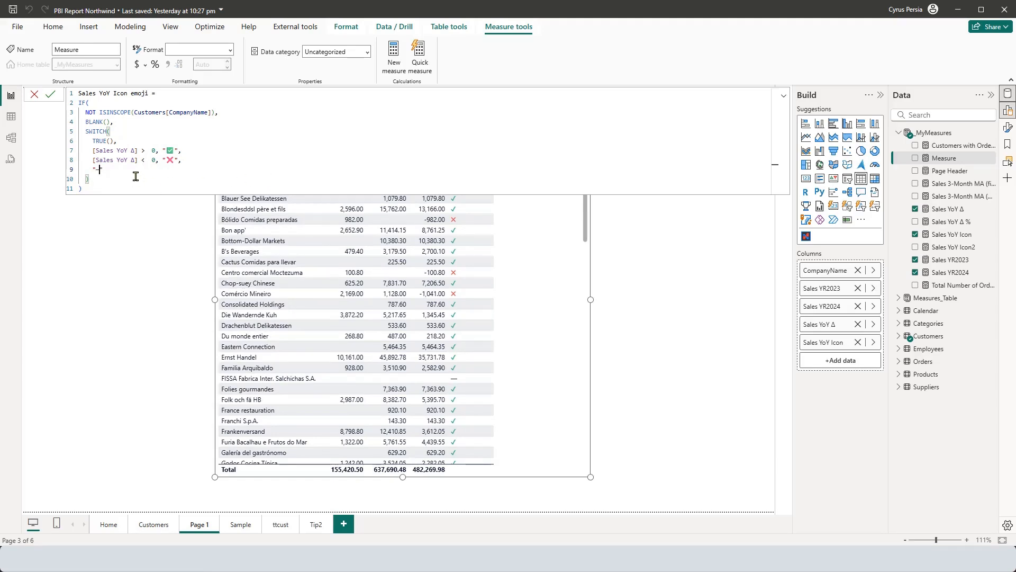
Step: Commit the measure, collapse the formula editor and add Sales YoY Icon emoji to the table
left_click(50, 95)
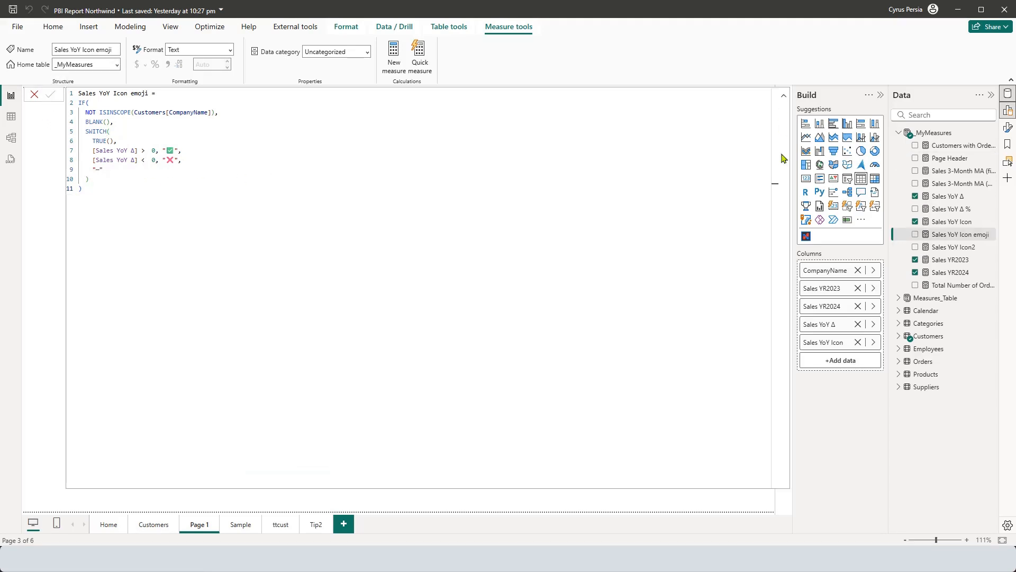
left_click(783, 97)
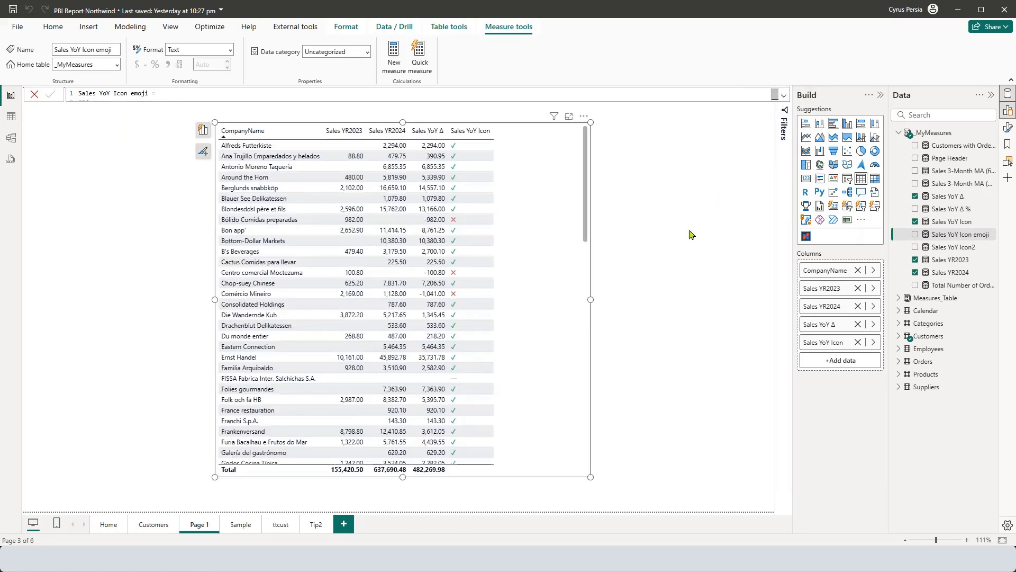
left_click(915, 233)
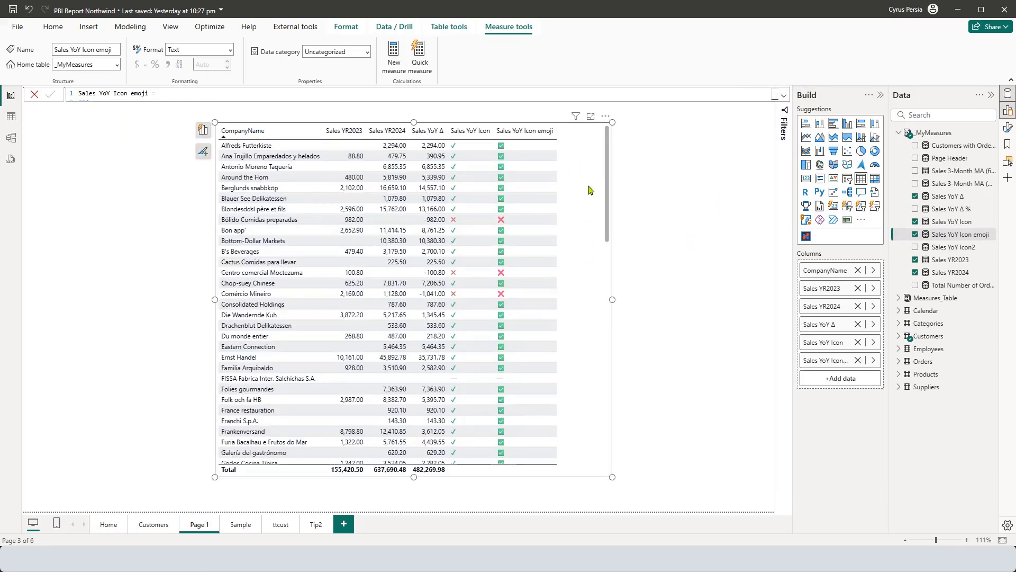